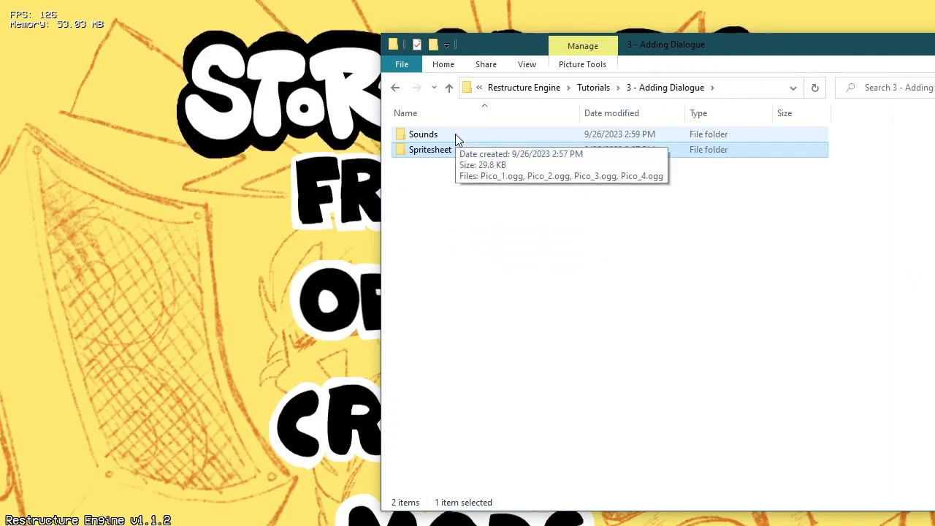
Step: Check the audio files in the Sounds folder of 3 - Adding Dialogue, and return to the parent folder
double_click(456, 139)
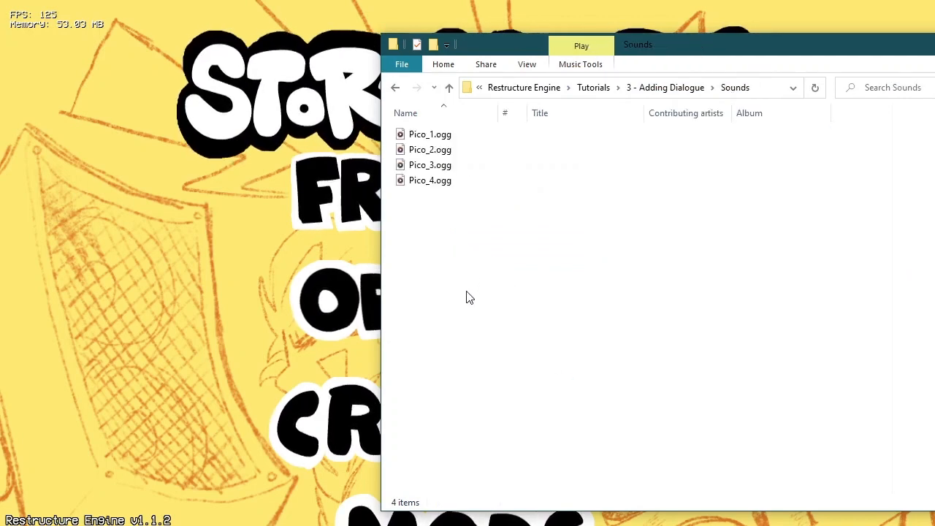
drag(475, 280, 690, 324)
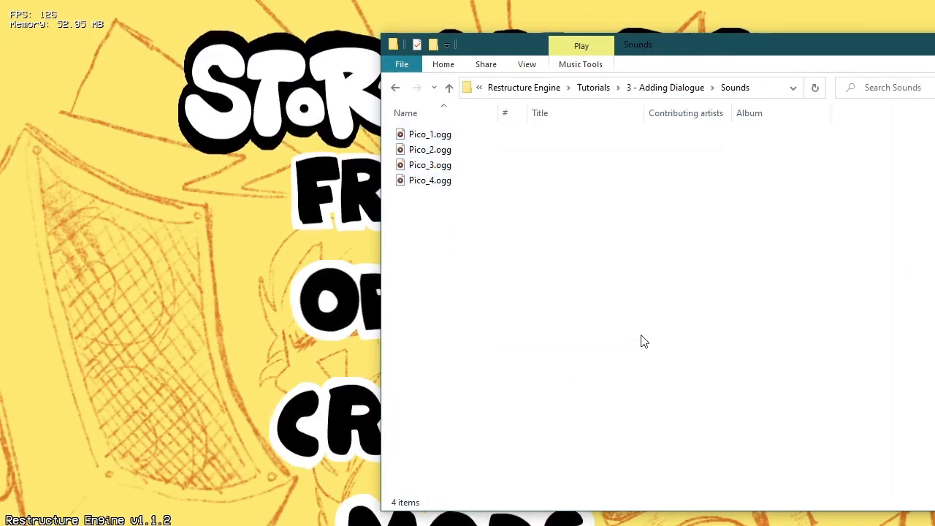
click(695, 92)
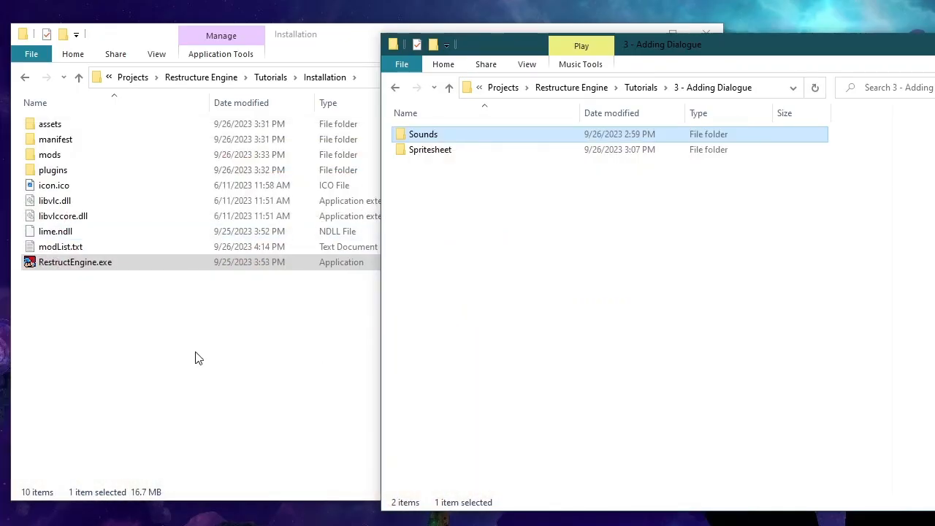
Step: Create a folder named portraits in the data folder of the dialogueExample mod inside the Installation folder's mods directory
click(195, 358)
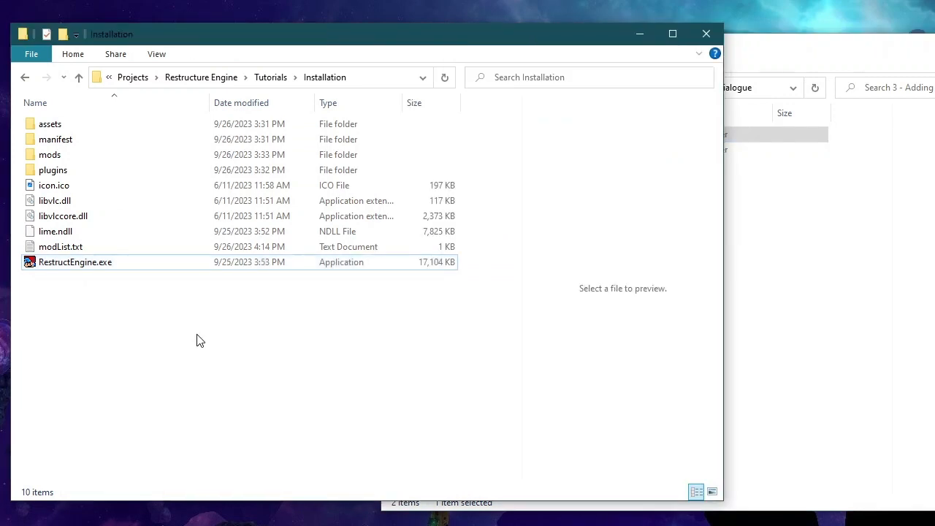
double_click(167, 163)
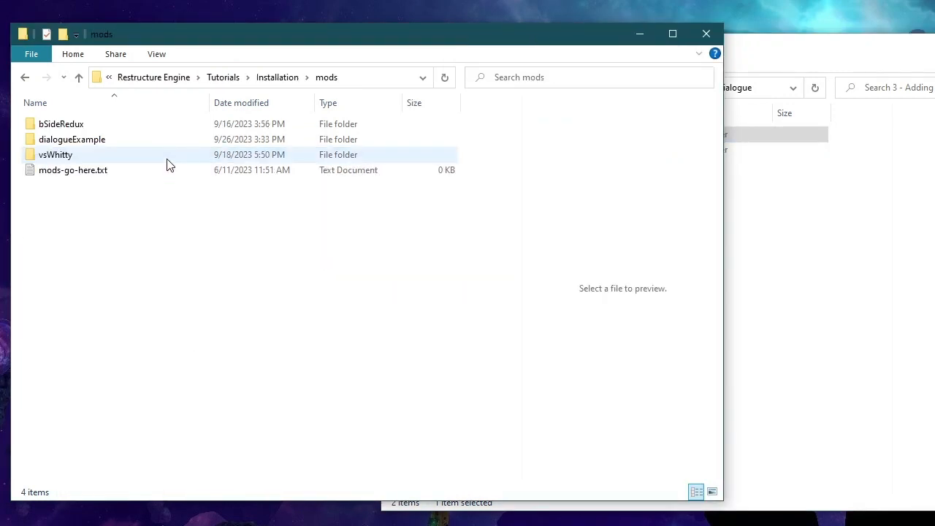
double_click(125, 144)
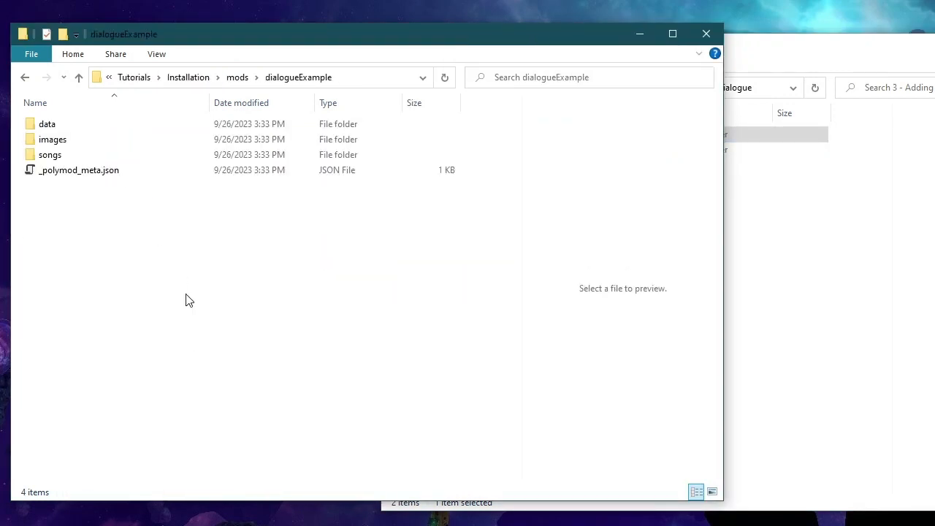
double_click(87, 129)
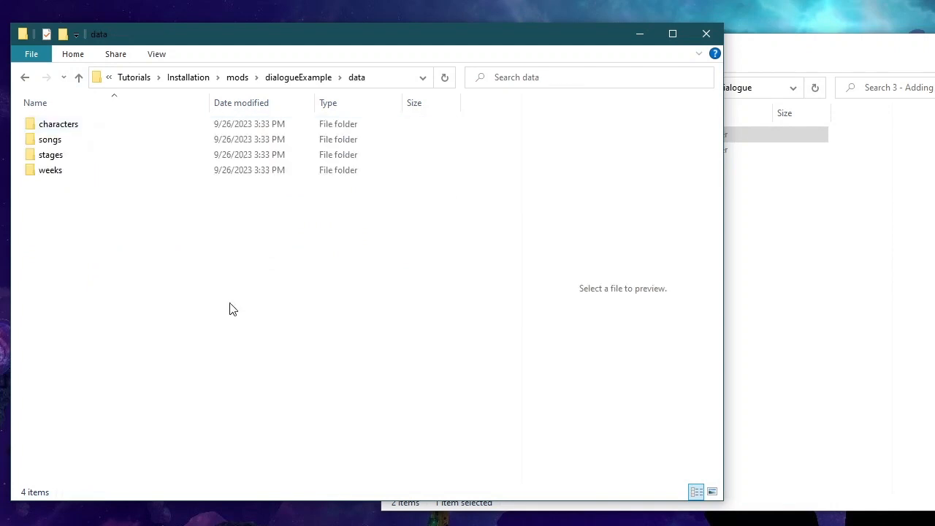
right_click(94, 239)
mouse_move(238, 430)
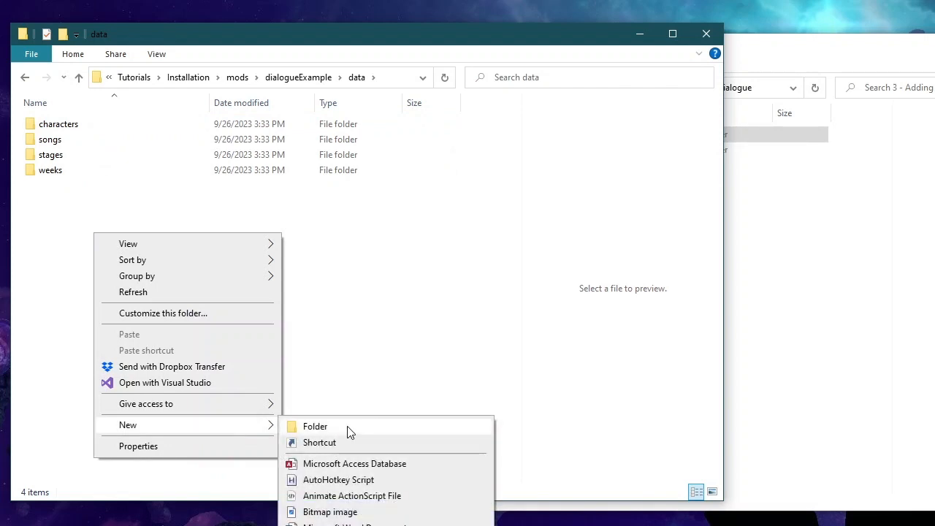
click(349, 430)
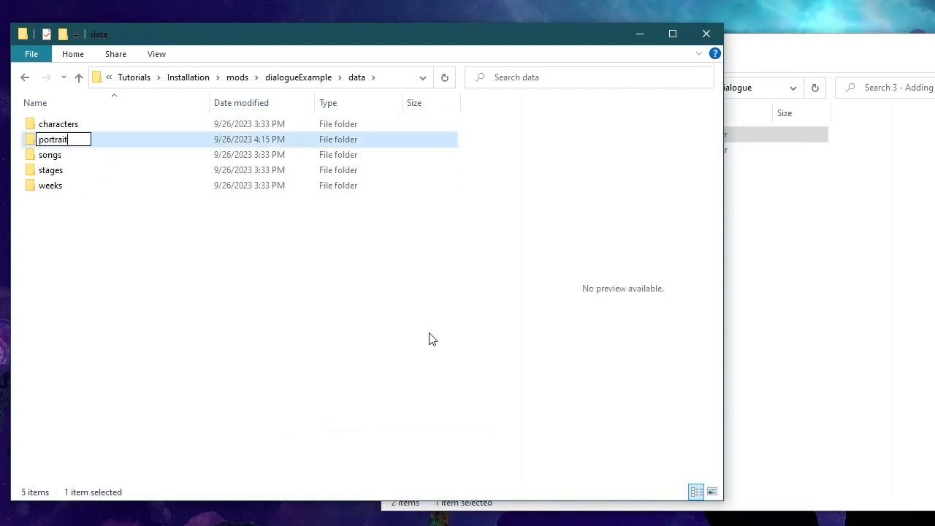
click(361, 244)
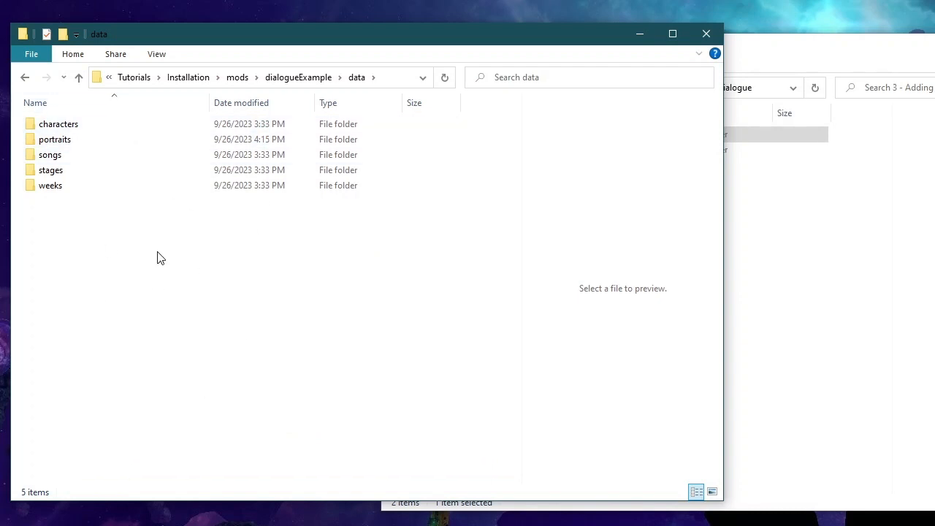
Step: Copy the portraits folder from data into the dialogueExample mod's images folder
click(147, 147)
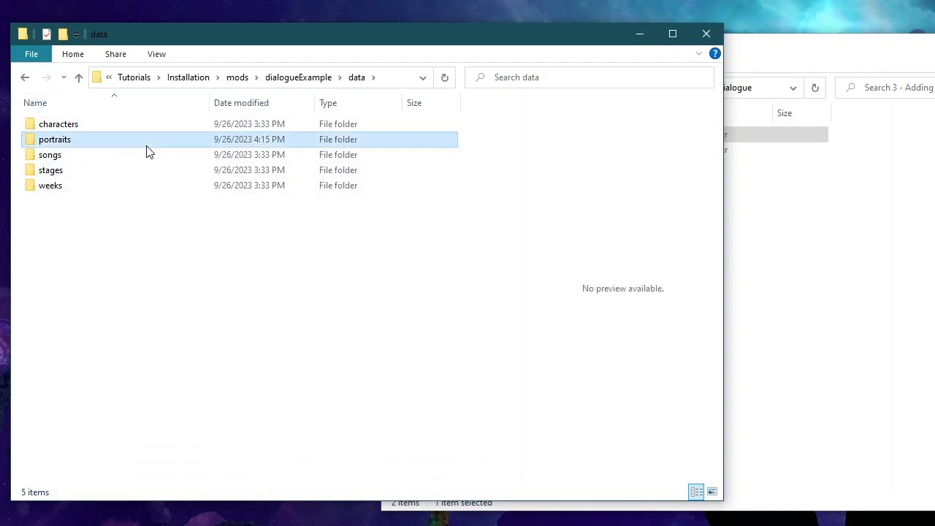
click(298, 77)
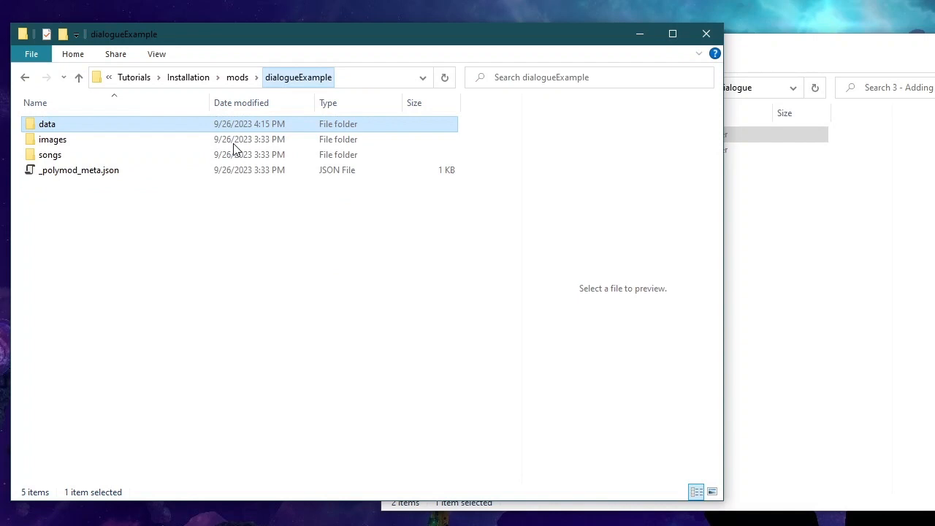
double_click(136, 140)
key(ctrl+v)
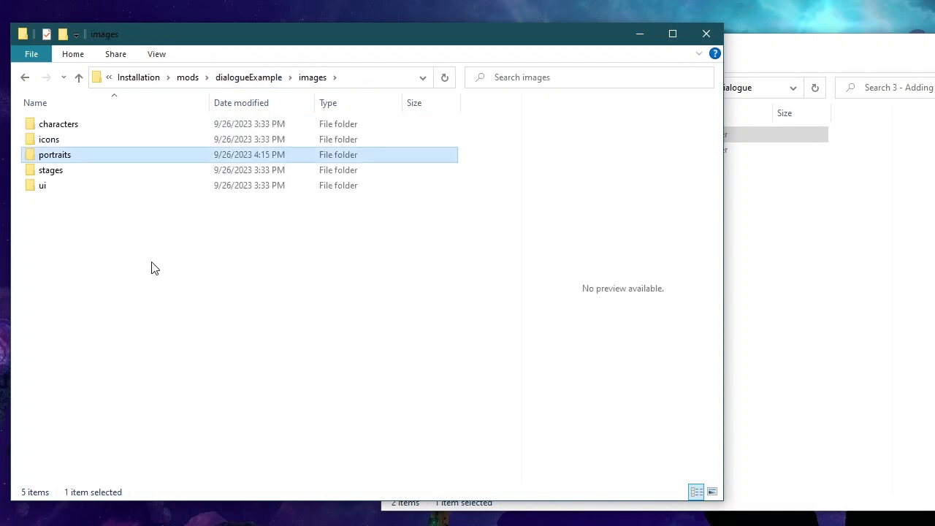
Step: Create a folder named sounds at the root of the dialogueExample mod
click(306, 80)
click(266, 83)
click(142, 225)
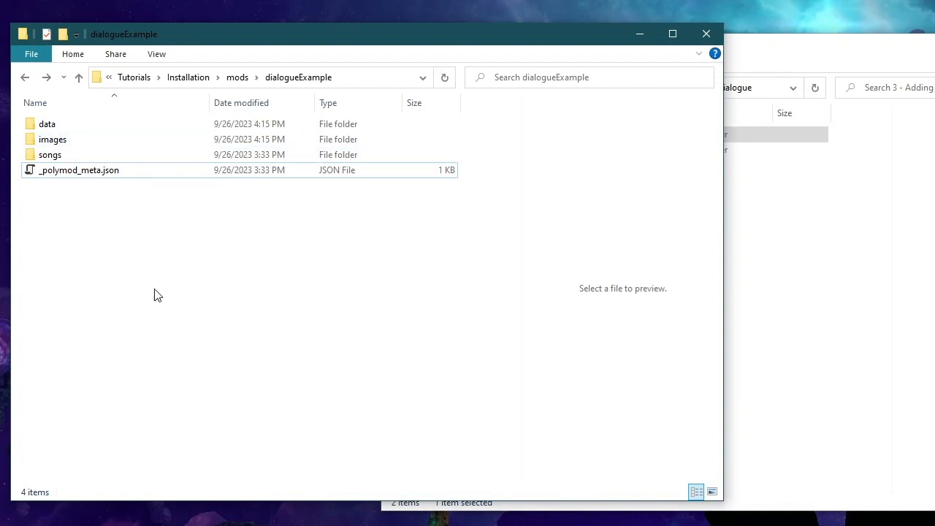
right_click(208, 404)
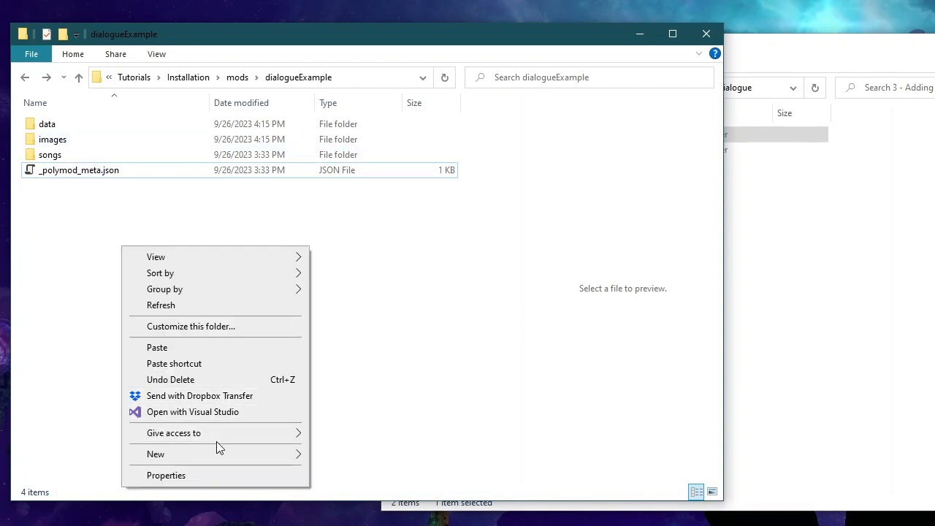
mouse_move(224, 457)
click(375, 262)
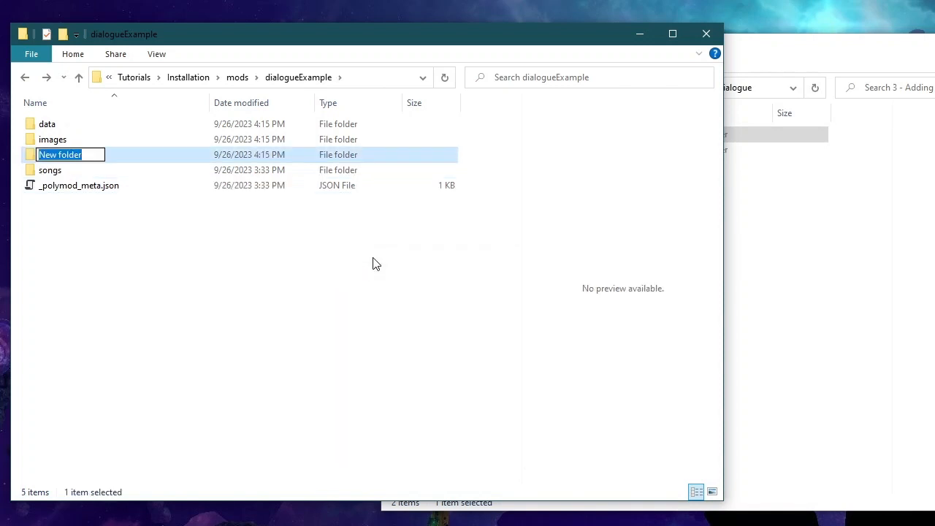
key(Return)
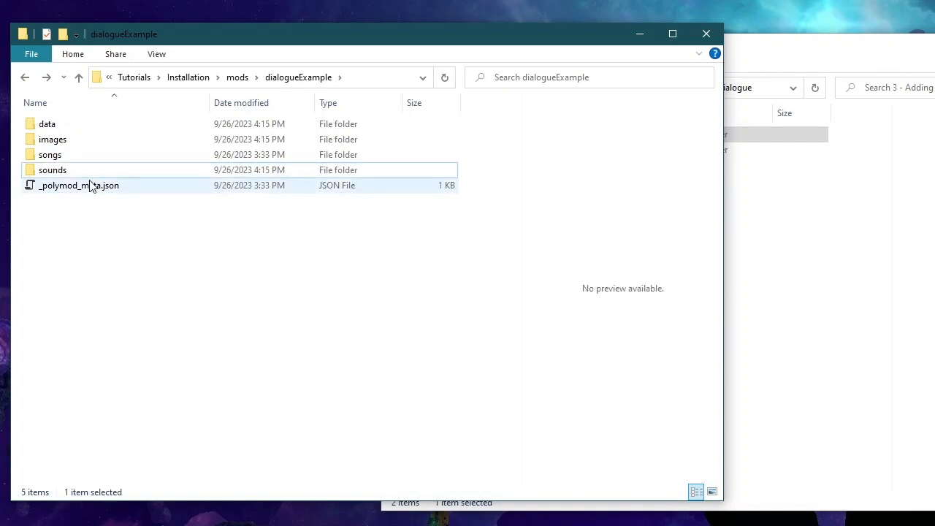
Step: Paste a copy of the portraits folder into the mod's new sounds folder
double_click(83, 171)
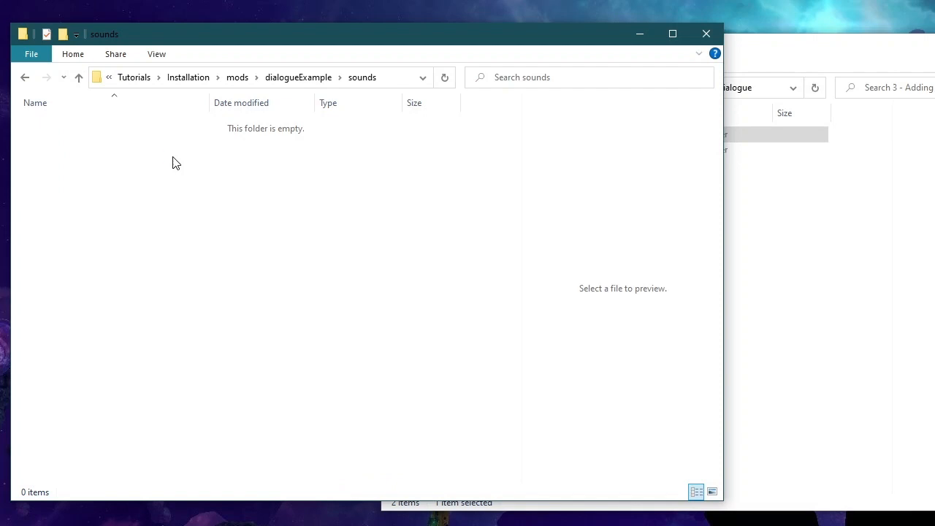
key(ctrl+v)
click(152, 231)
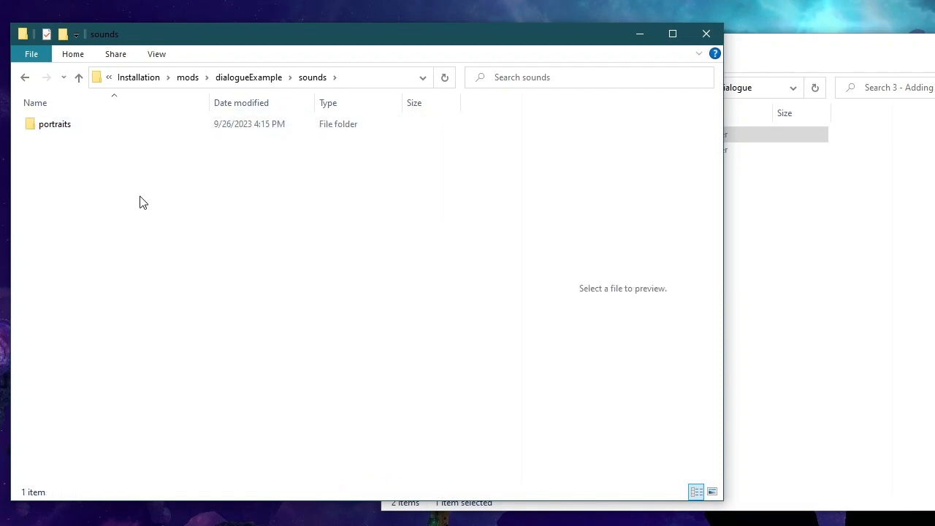
Step: Create a folder named pico inside sounds/portraits
double_click(86, 131)
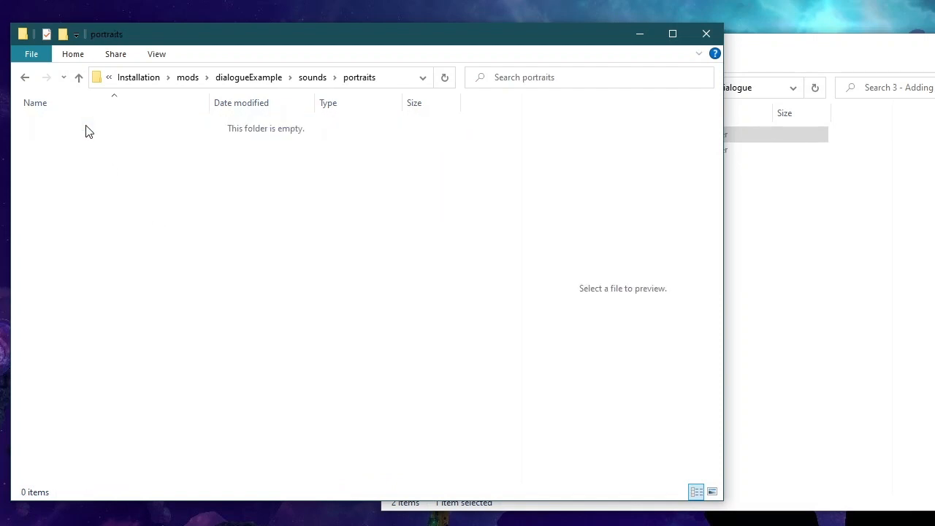
right_click(193, 187)
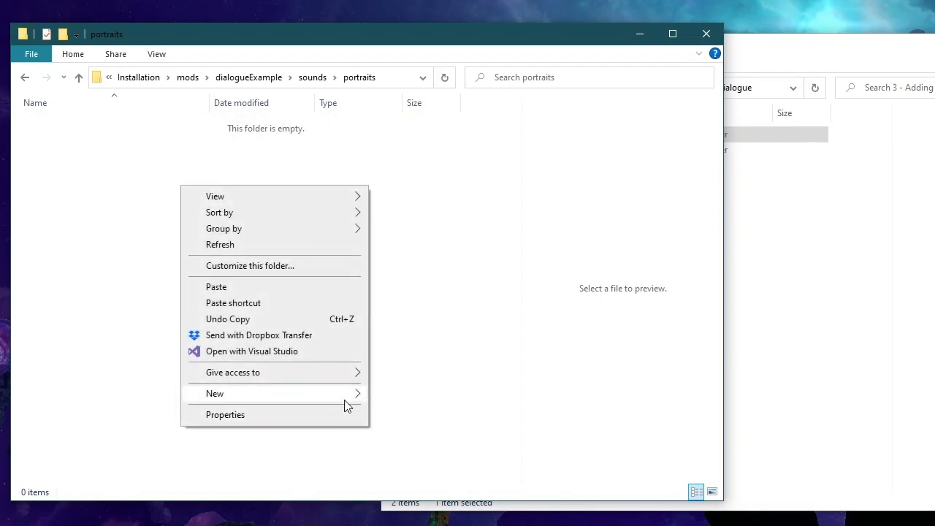
mouse_move(344, 400)
click(415, 395)
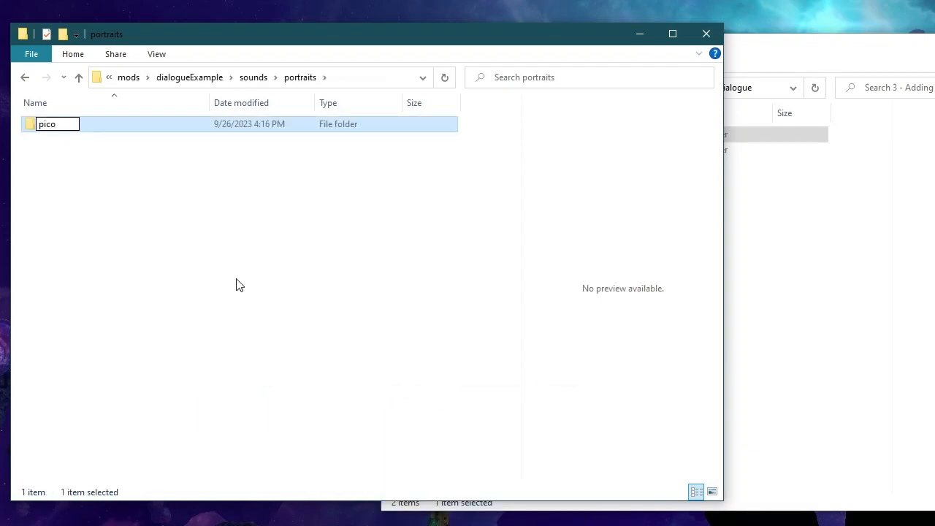
text(pico)
key(Return)
click(117, 159)
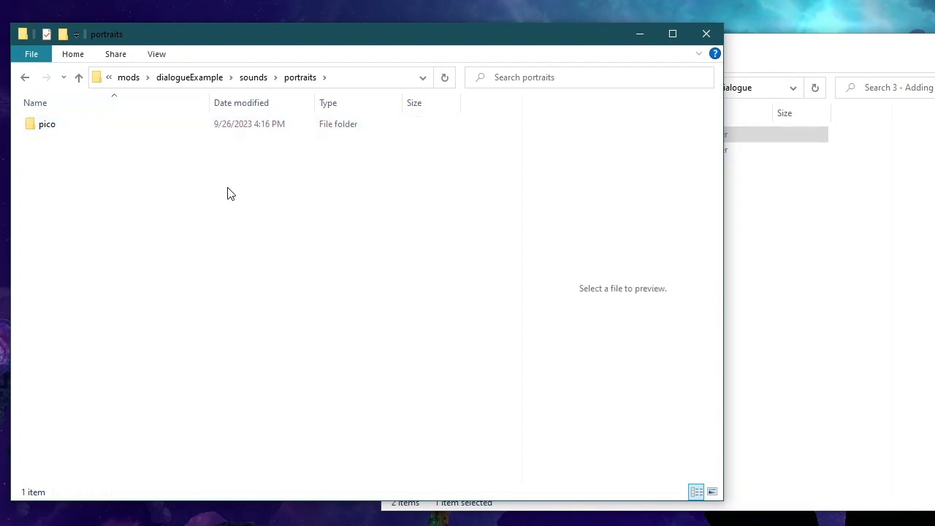
Step: Move Pico_1.ogg through Pico_4.ogg from the tutorial's Sounds folder into the mod's sounds/portraits/pico folder
double_click(82, 123)
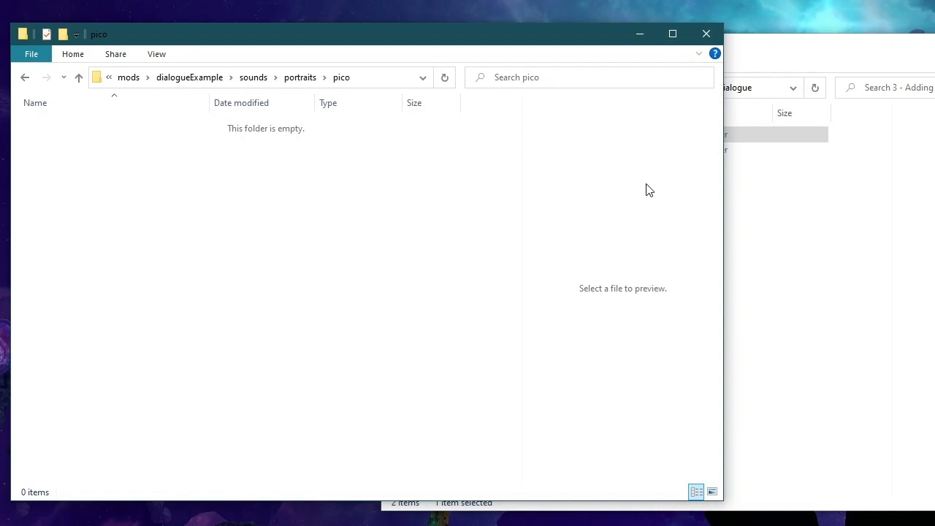
click(760, 286)
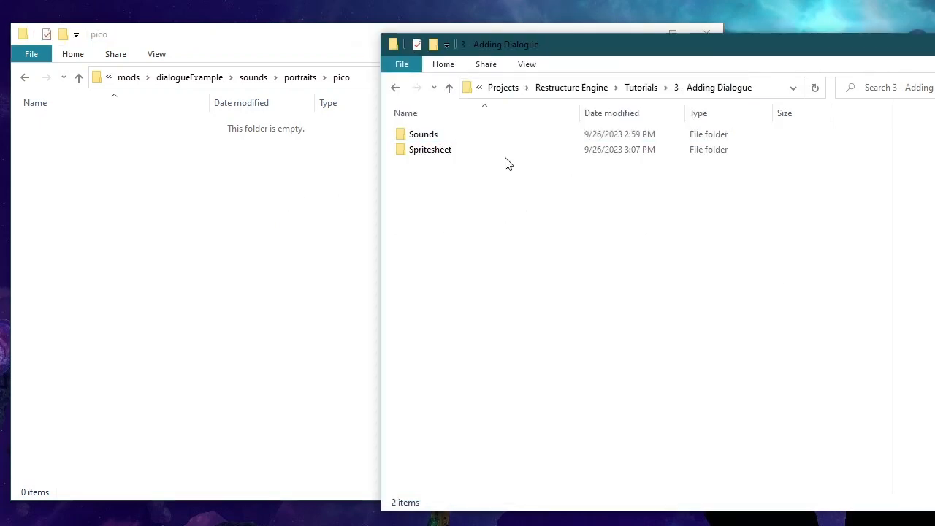
click(471, 138)
double_click(471, 137)
drag(519, 298, 479, 131)
drag(446, 163, 274, 263)
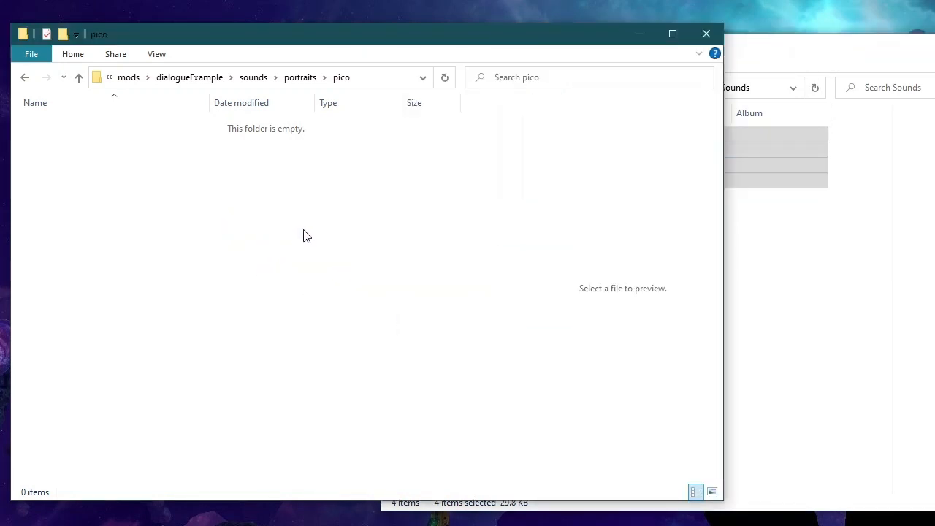
click(263, 259)
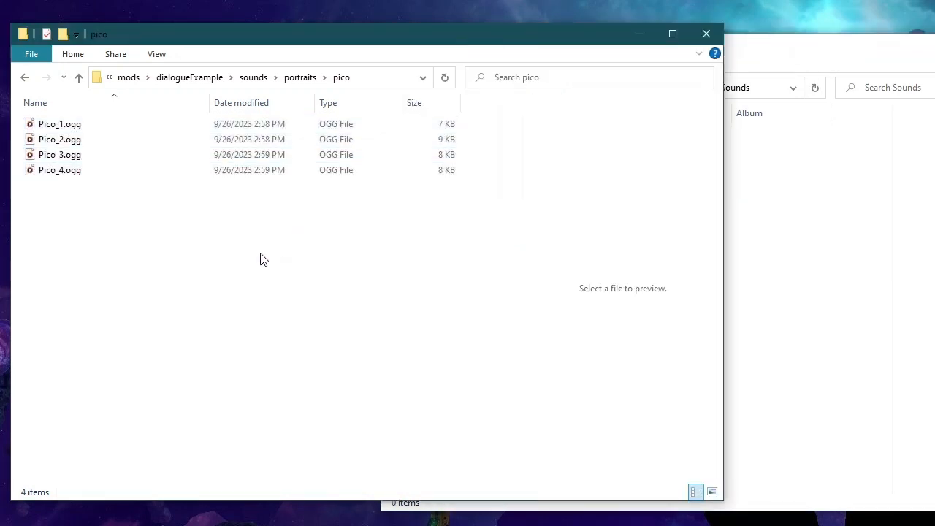
Step: Move Pico.png and Pico.xml from the tutorial's Spritesheet folder into the mod's images/portraits folder
click(222, 81)
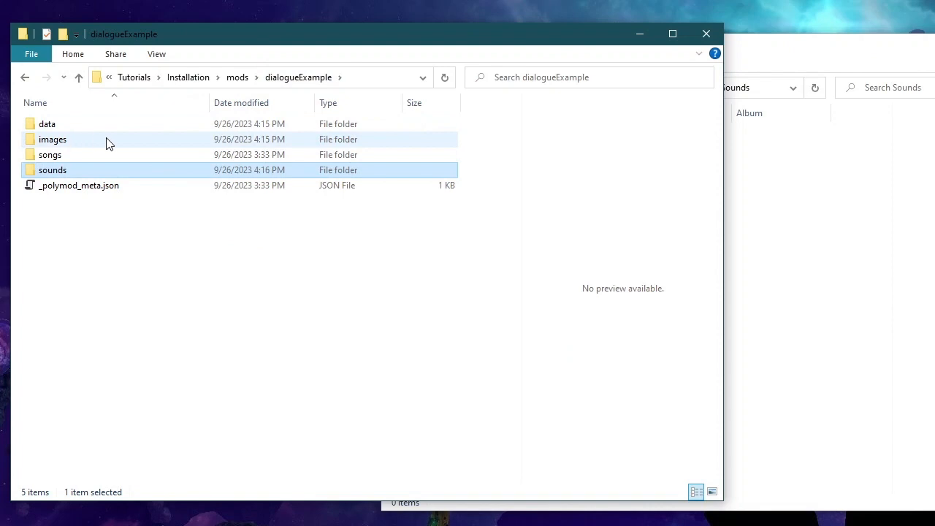
double_click(105, 141)
double_click(89, 155)
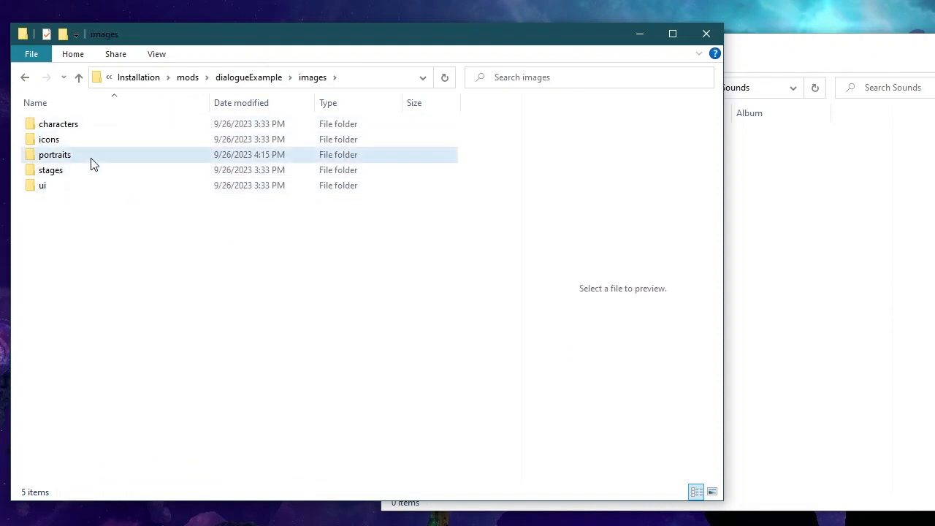
click(767, 230)
click(678, 88)
click(510, 156)
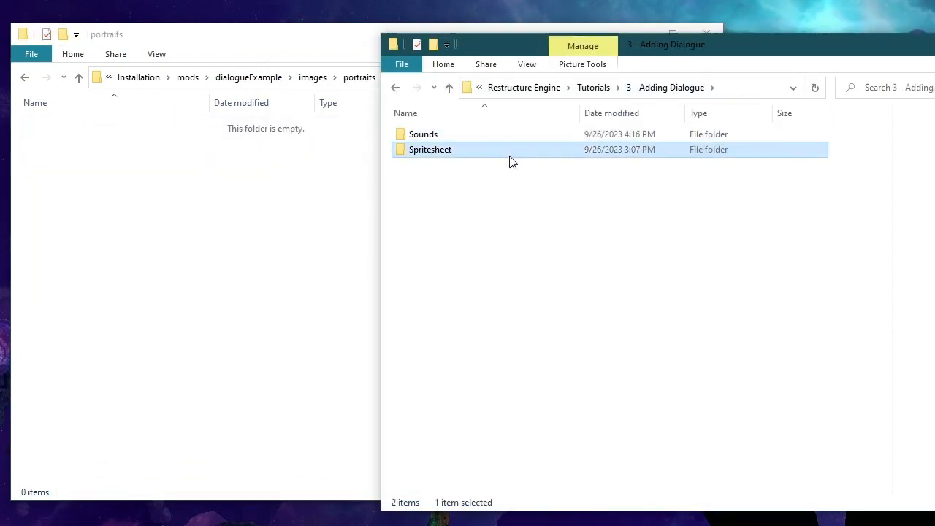
double_click(512, 161)
drag(592, 272, 273, 284)
click(215, 272)
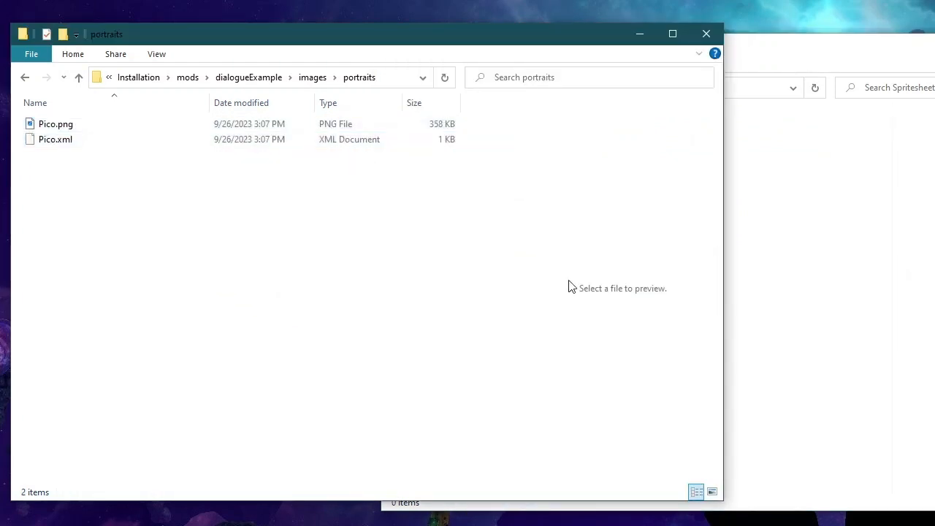
Step: Preview the Pico.png spritesheet in the images/portraits folder
click(176, 126)
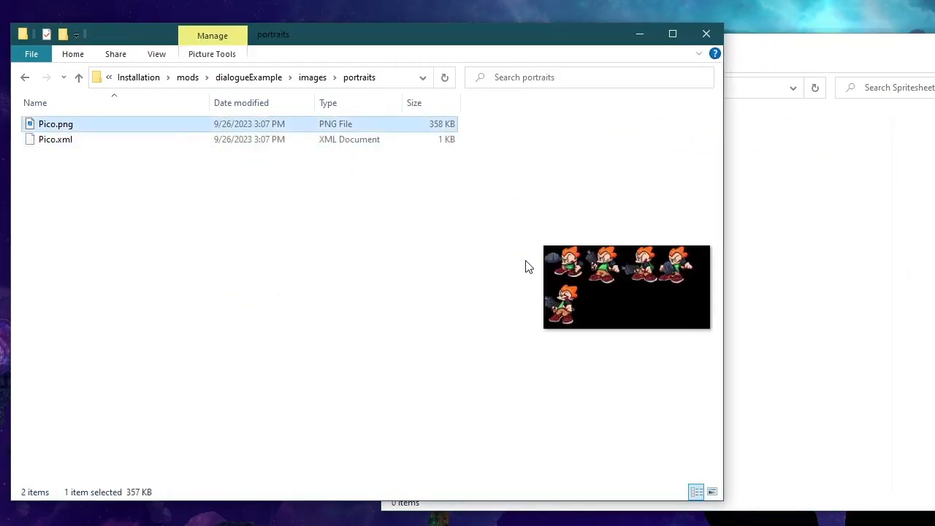
click(298, 277)
click(203, 125)
click(223, 246)
Step: Switch to Restructure Engine and open the Dialogue Portrait Editor from its editor list
click(804, 236)
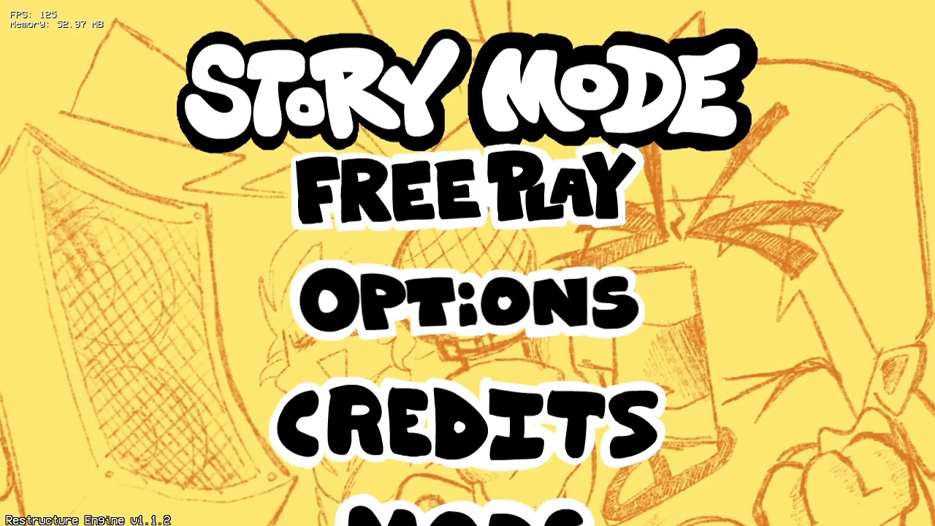
key(7)
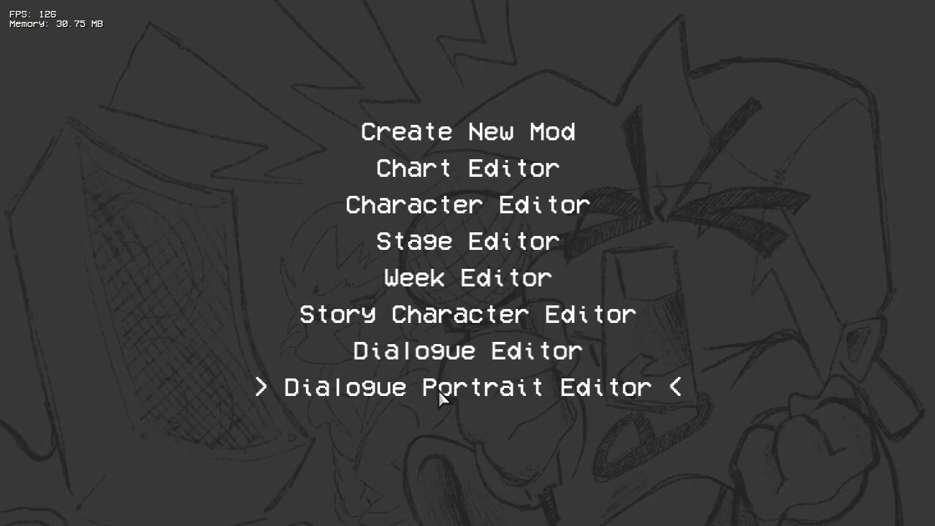
key(Return)
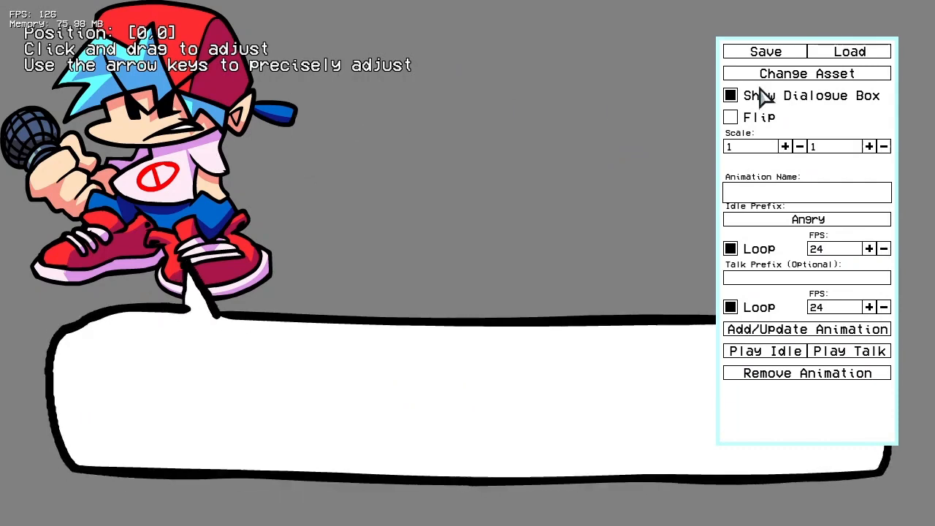
Step: Change the portrait asset to Pico.png from the dialogueExample mod's images/portraits folder
click(839, 77)
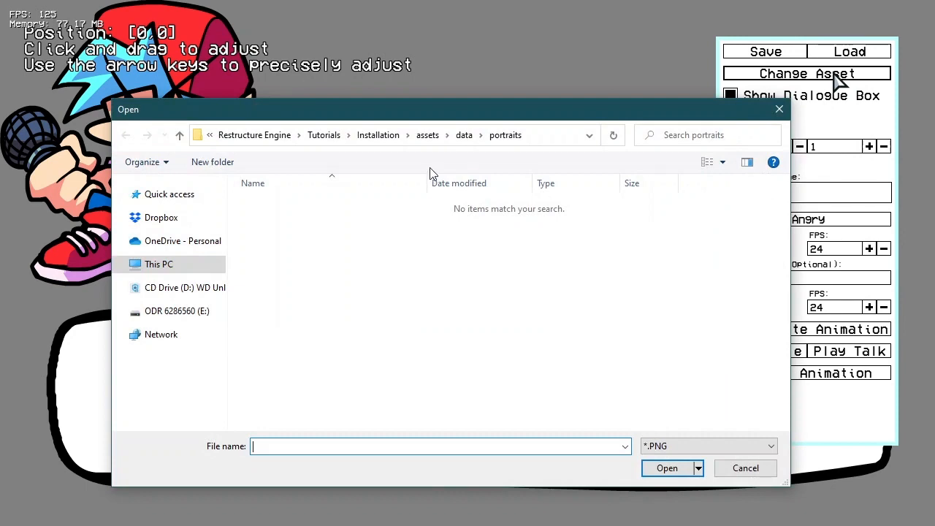
click(430, 138)
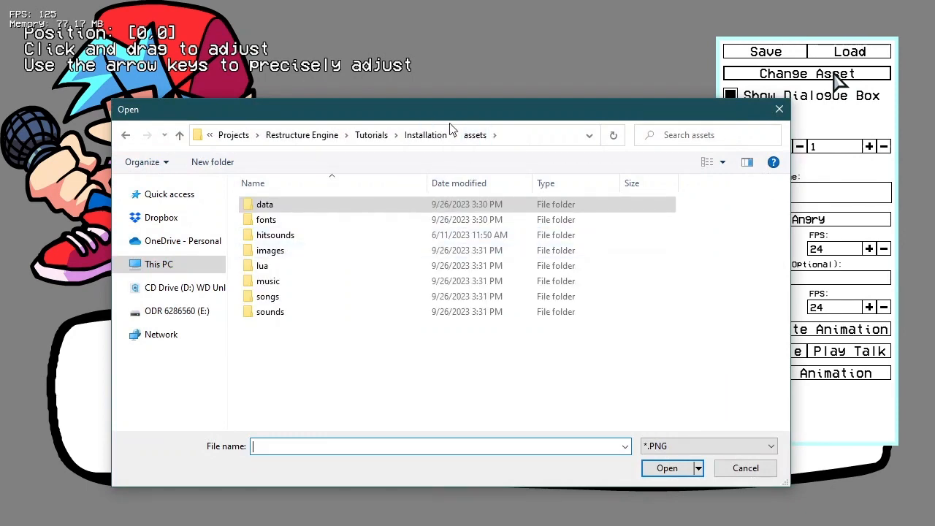
click(429, 137)
double_click(294, 236)
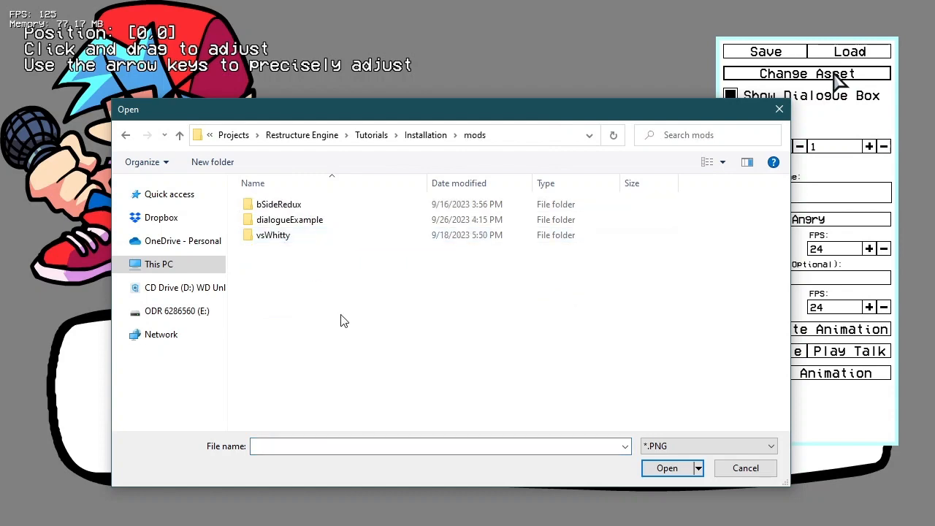
double_click(314, 221)
click(290, 225)
double_click(290, 224)
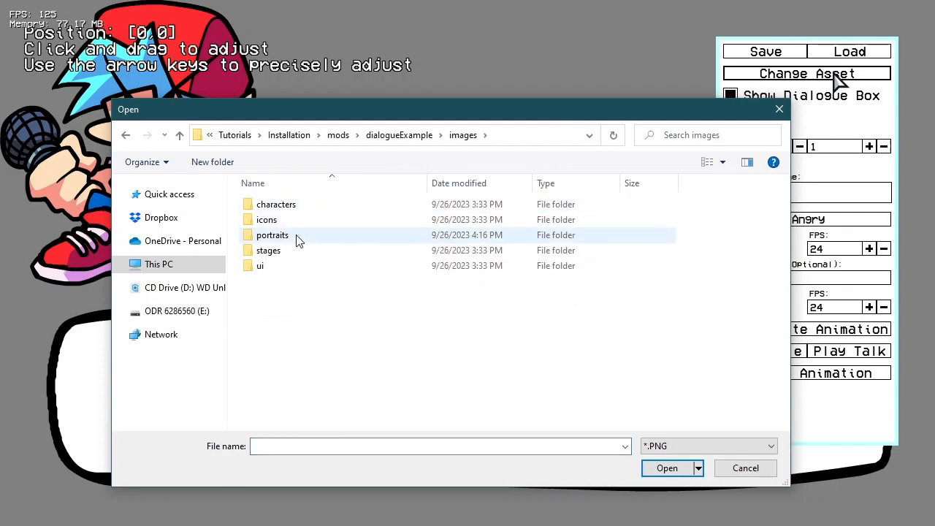
double_click(295, 236)
double_click(287, 221)
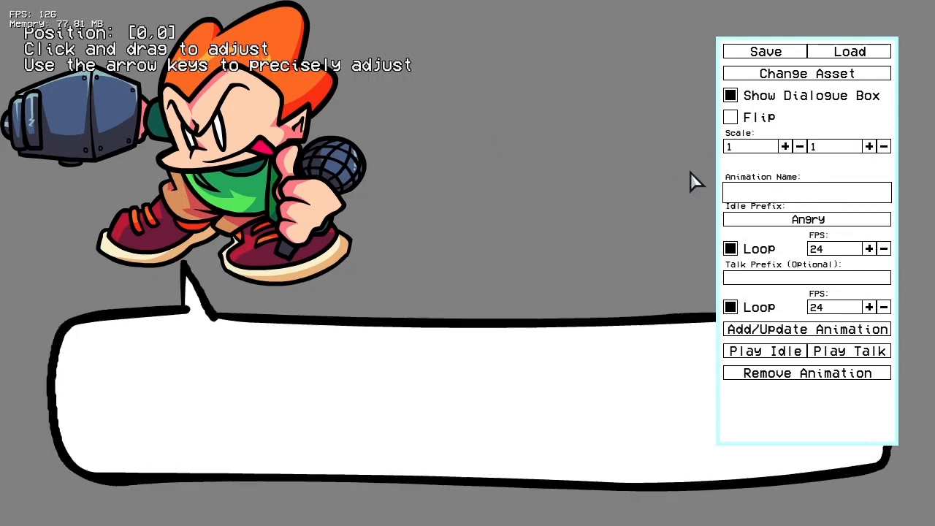
Step: Add an animation named idle that uses the Idle prefix
click(785, 223)
click(780, 243)
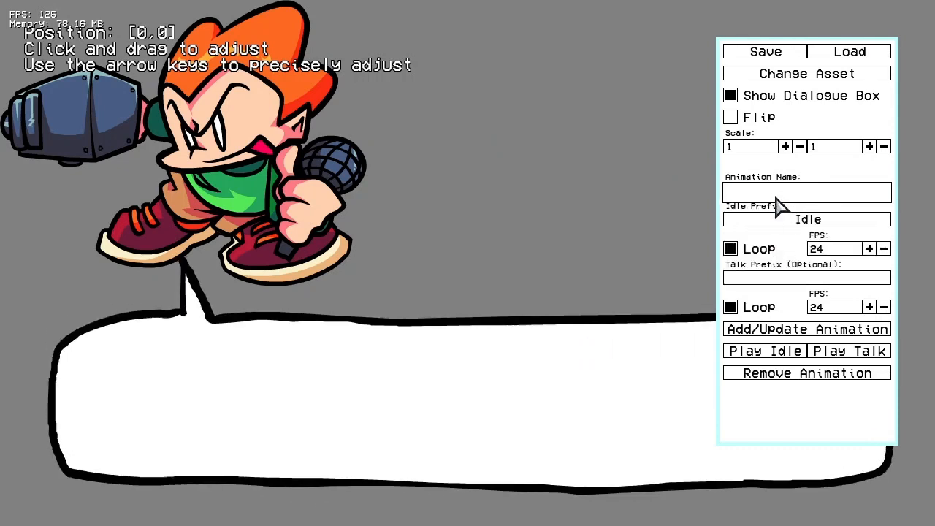
click(775, 193)
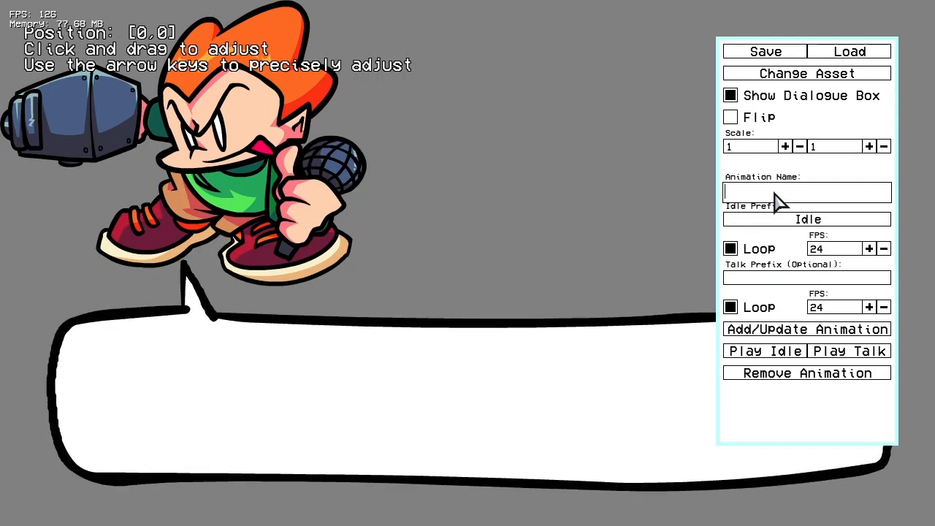
text(idle)
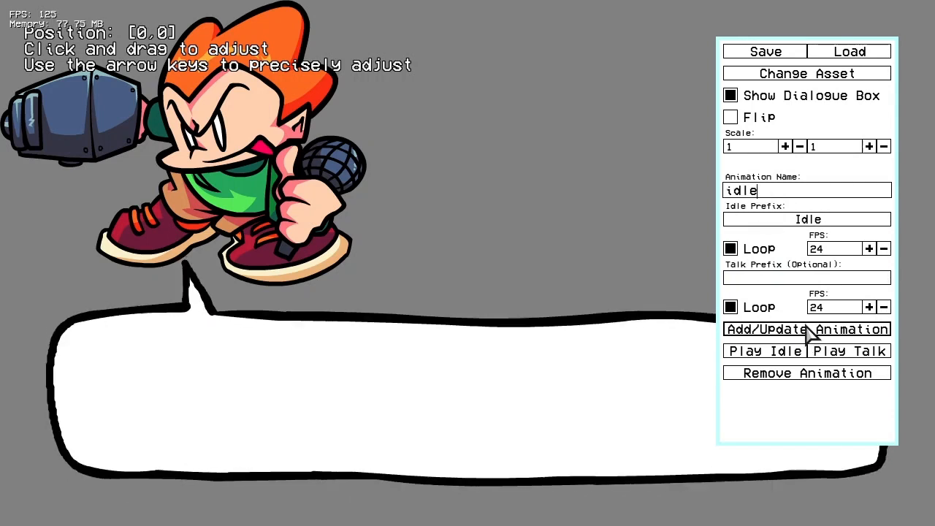
click(811, 330)
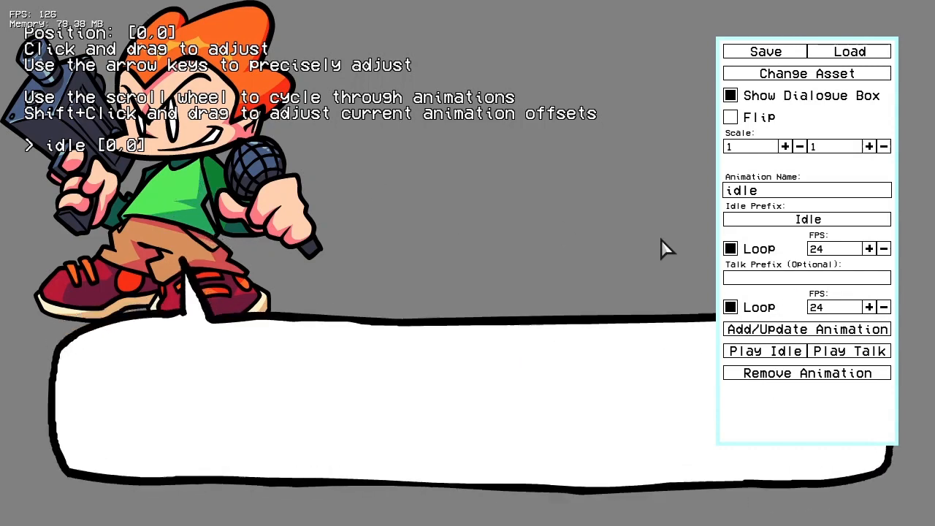
Step: Check the available talk prefixes without choosing one and move the Pico portrait to position [13,-1]
click(789, 285)
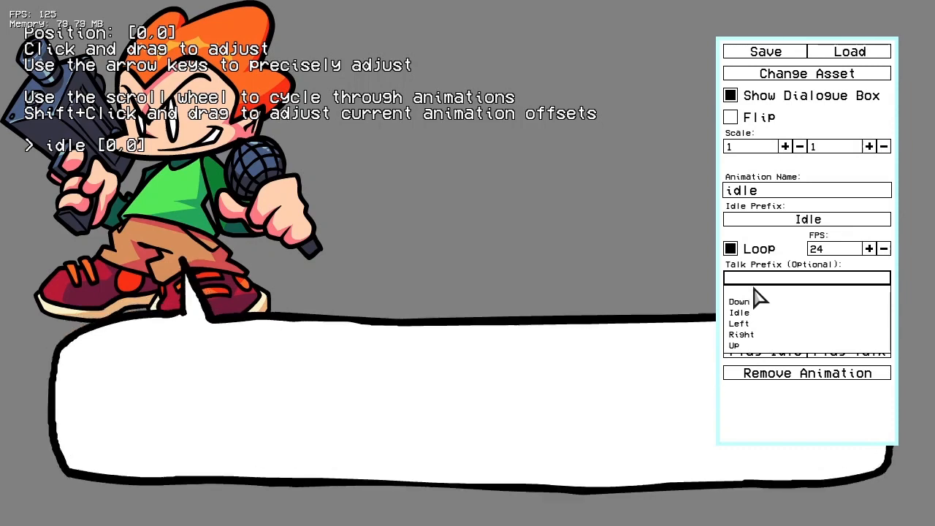
click(389, 221)
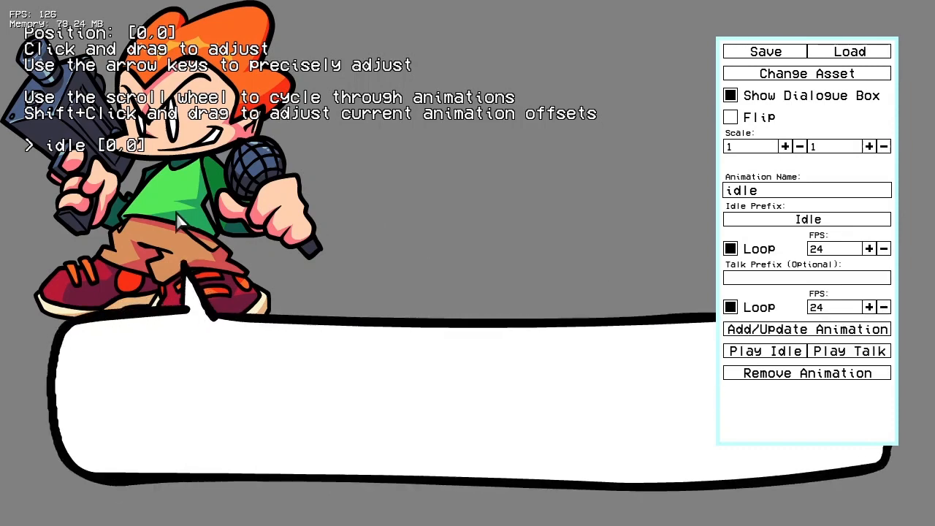
drag(188, 209, 197, 209)
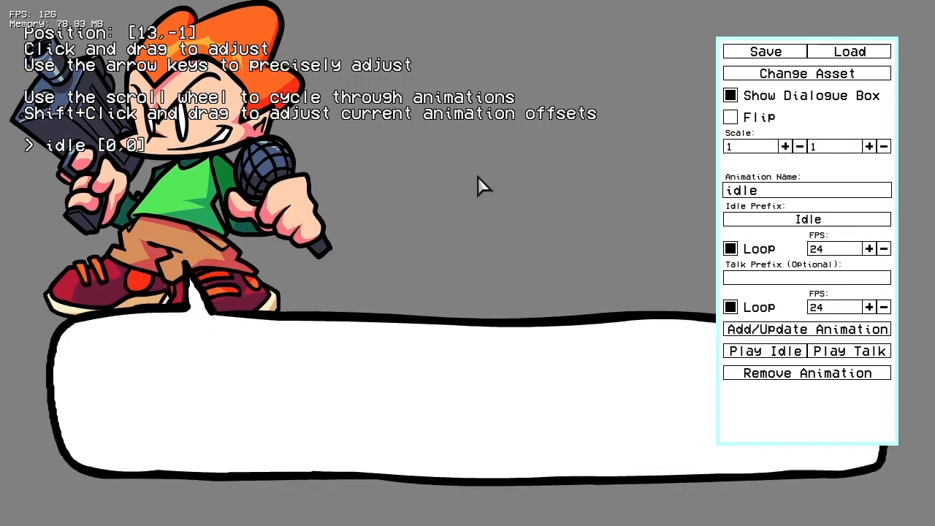
Step: Flip the Pico portrait and set both of its scale values to 0.85
click(768, 123)
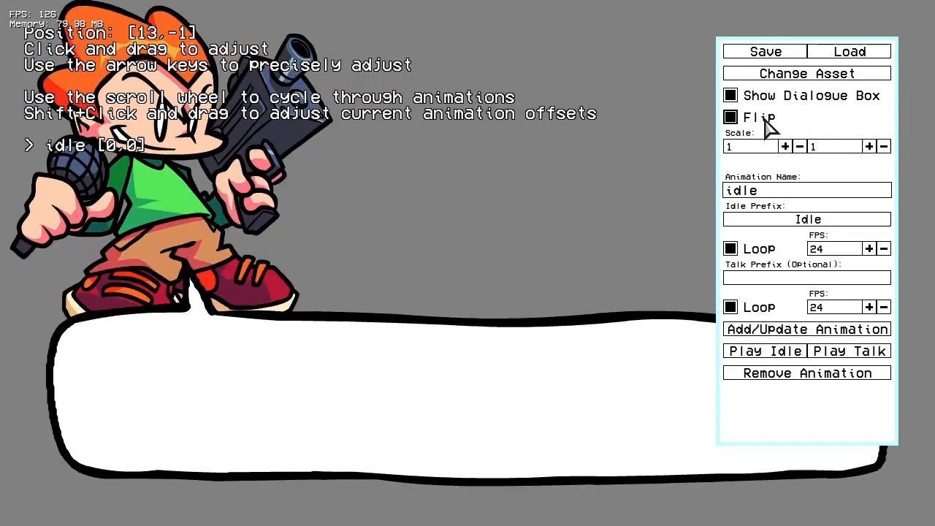
click(800, 147)
click(800, 147)
click(883, 146)
click(884, 147)
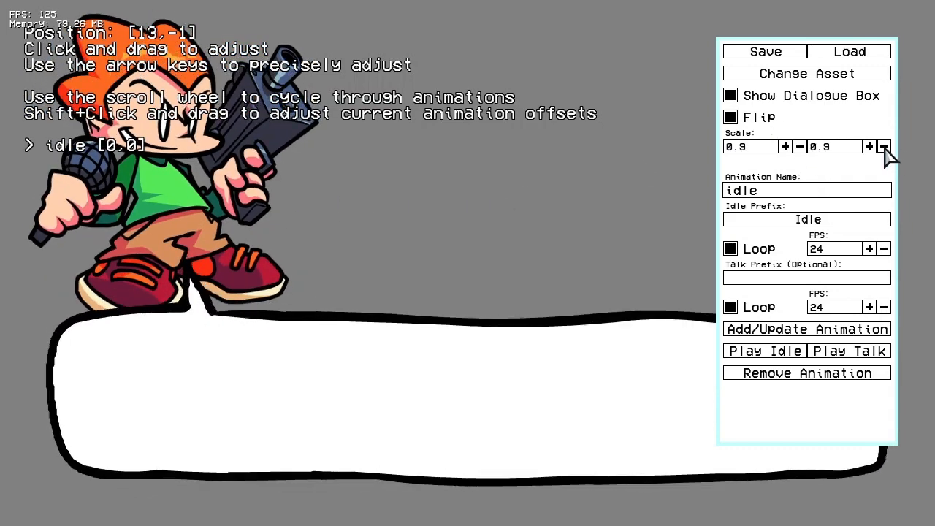
click(884, 146)
click(800, 147)
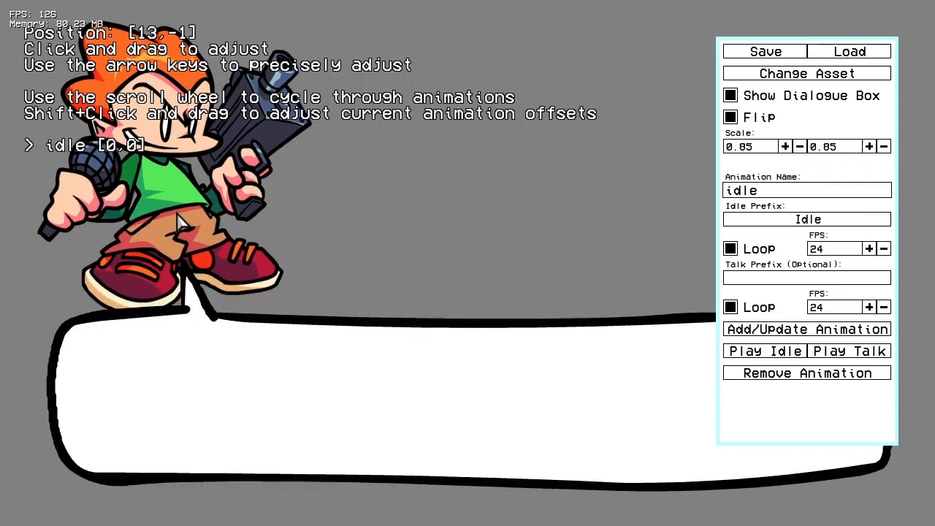
Step: Place the Pico portrait behind the dialogue box at position [80,105]
drag(176, 212, 227, 291)
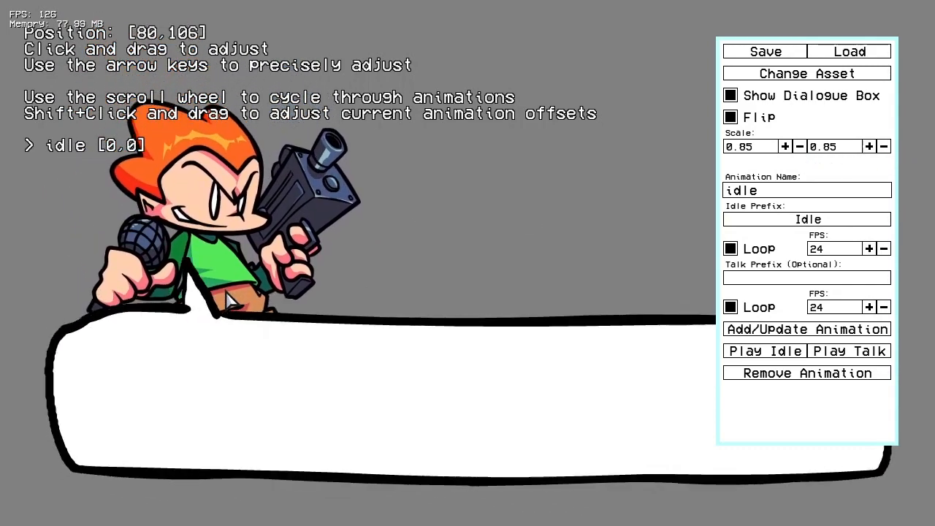
key(Up)
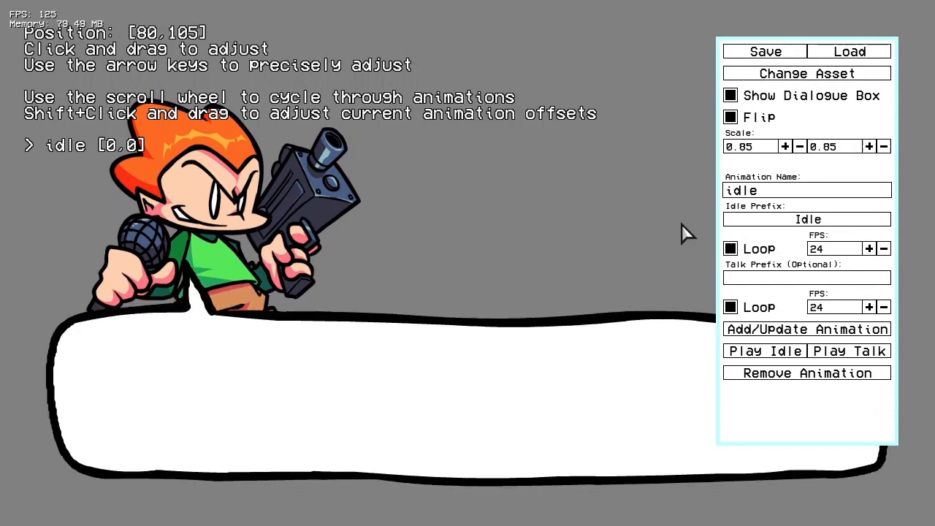
Step: Add an animation named left that uses the Left prefix
click(787, 222)
click(759, 254)
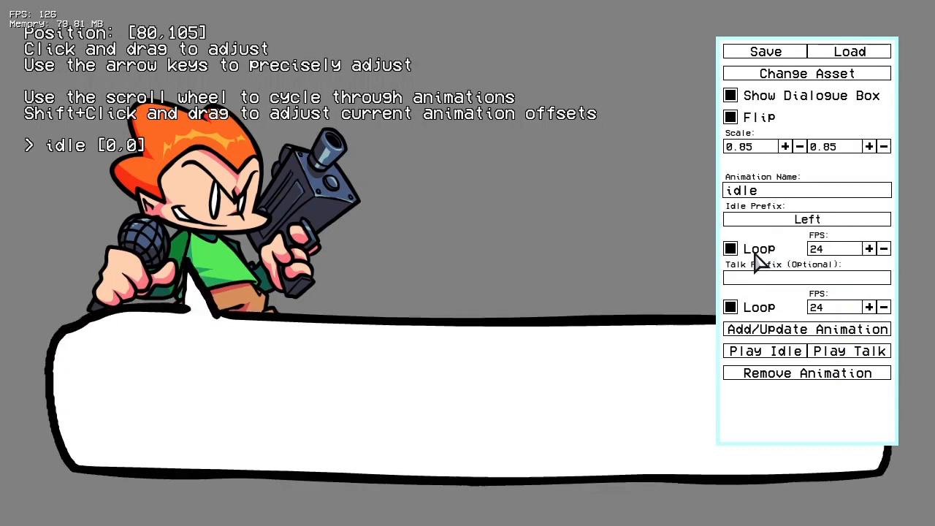
click(781, 193)
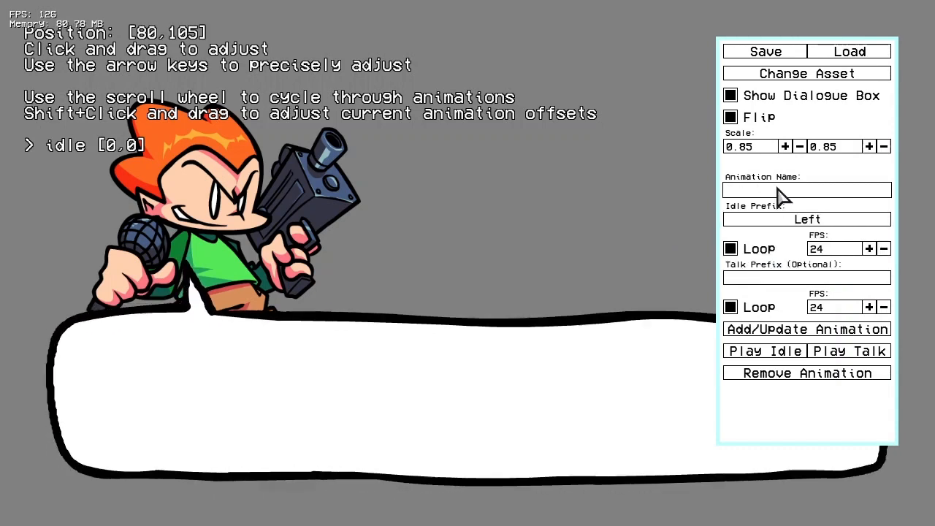
text(left)
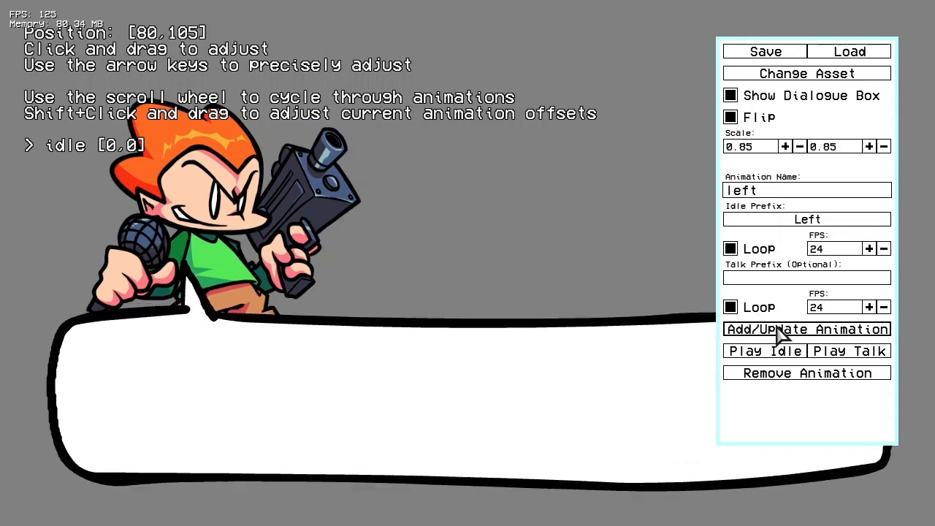
click(780, 332)
Step: Add a down animation with the Down prefix and an up animation with the Up prefix
click(780, 222)
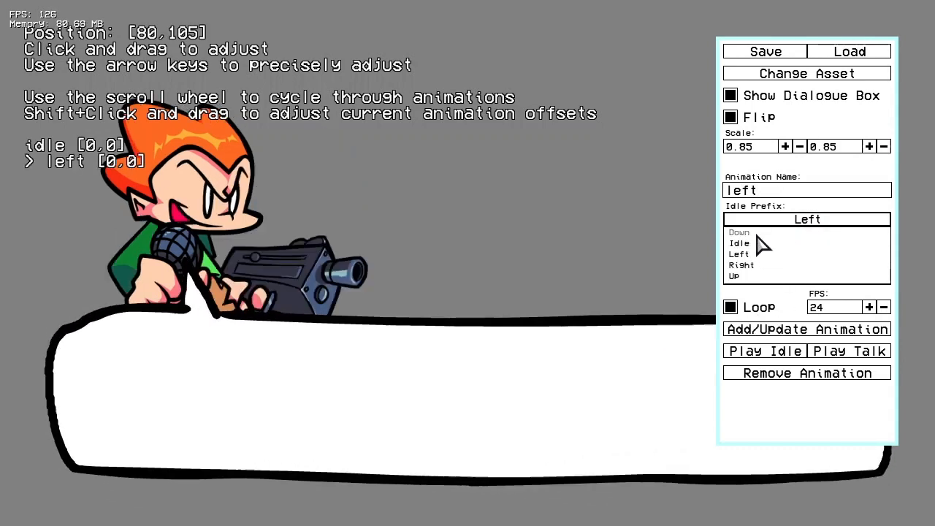
click(761, 232)
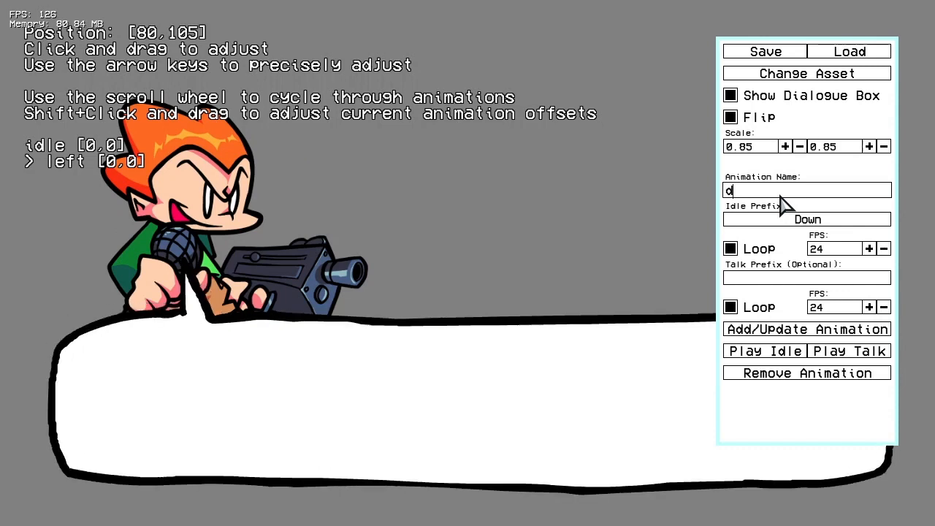
click(831, 334)
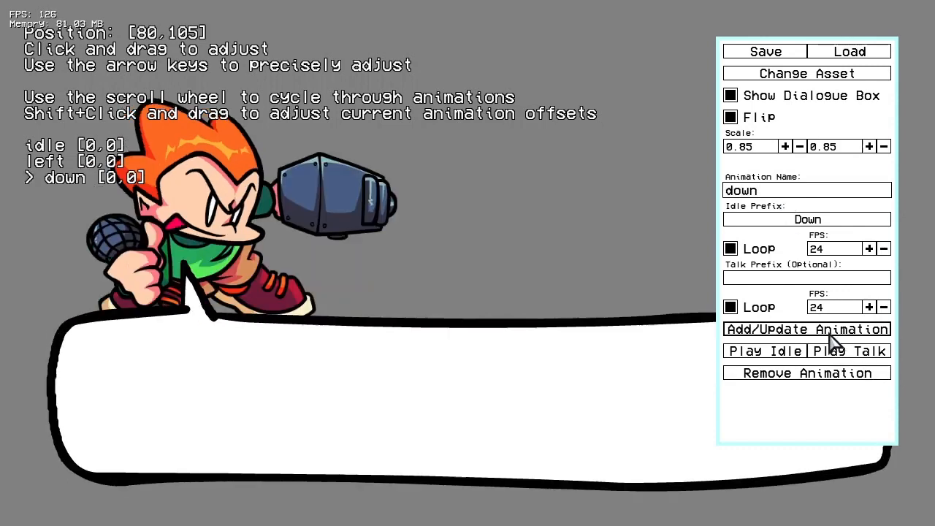
click(786, 221)
click(767, 277)
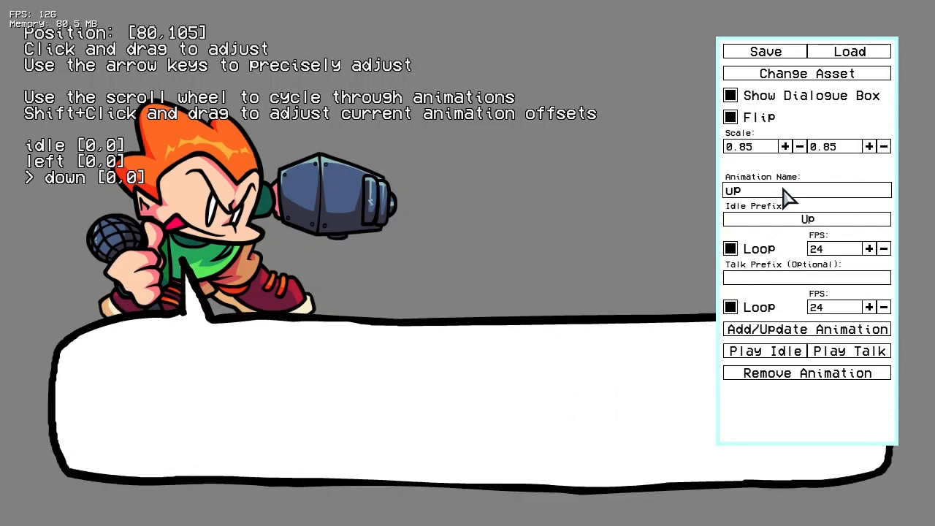
click(808, 332)
Step: Add an animation named right that uses the Right prefix
click(780, 219)
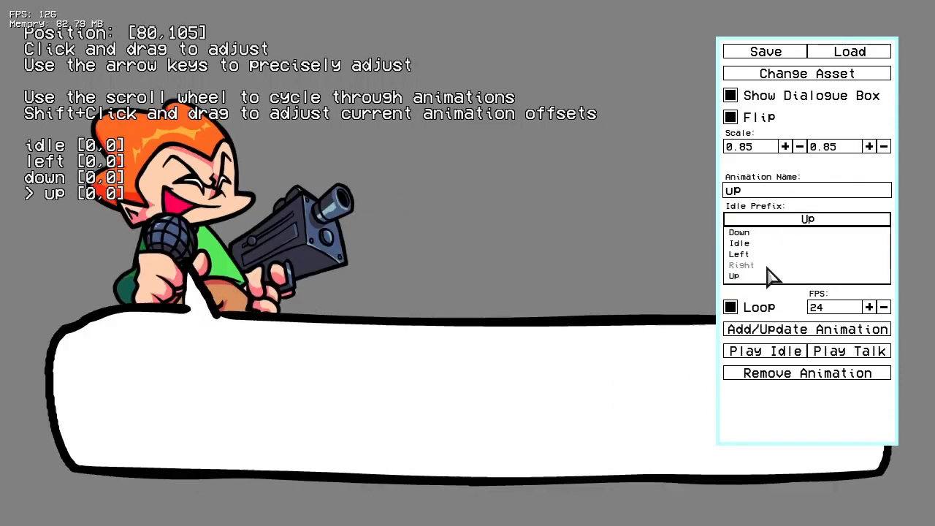
click(768, 263)
click(781, 192)
key(BackSpace)
key(BackSpace)
text(right)
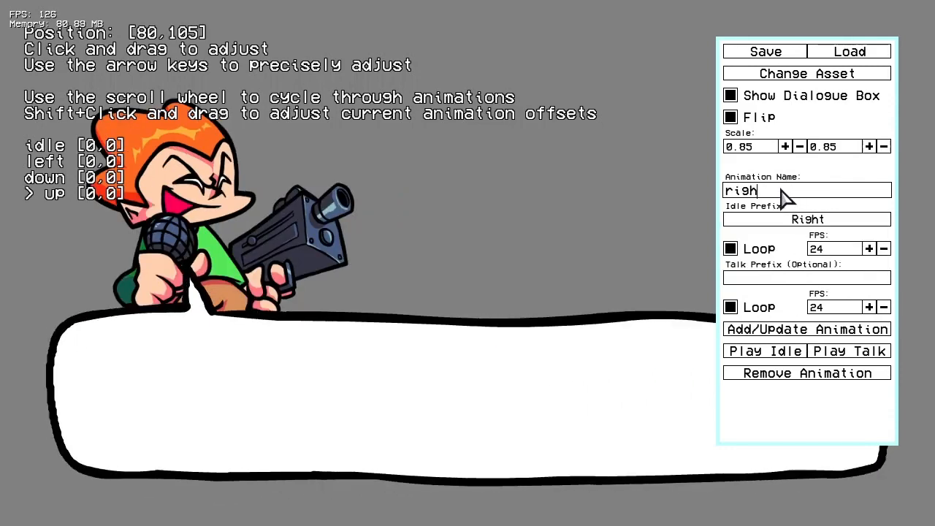
click(825, 330)
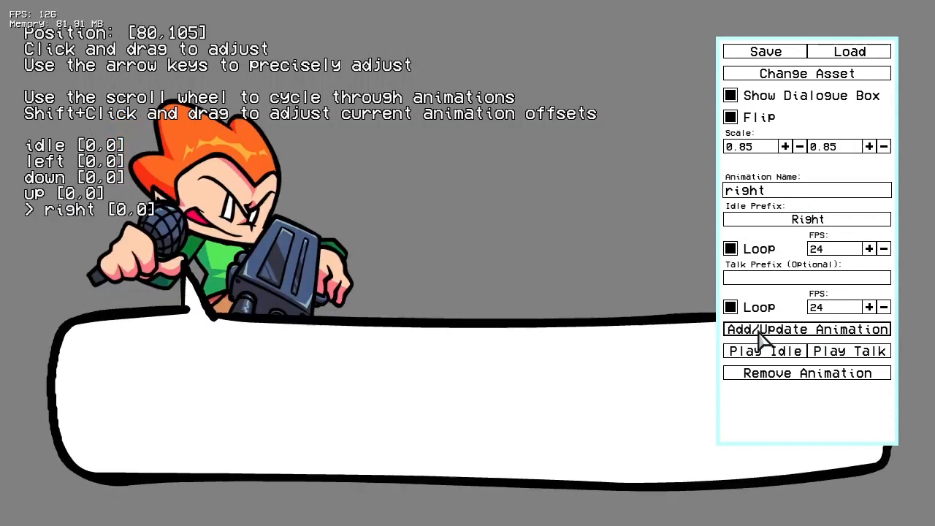
Step: Cycle through the idle, left, down, up and right animations to compare how their poses line up
click(786, 222)
click(760, 255)
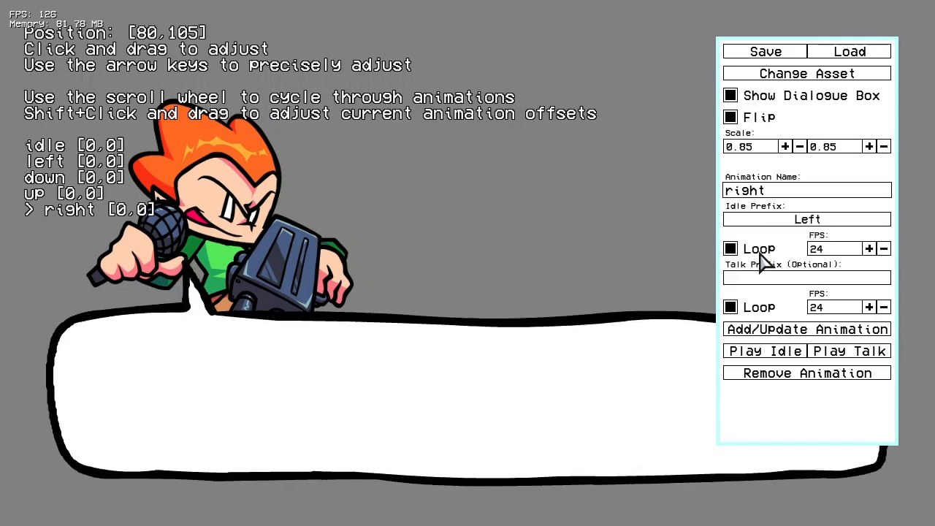
scroll(606, 236, up, 1)
scroll(607, 235, up, 3)
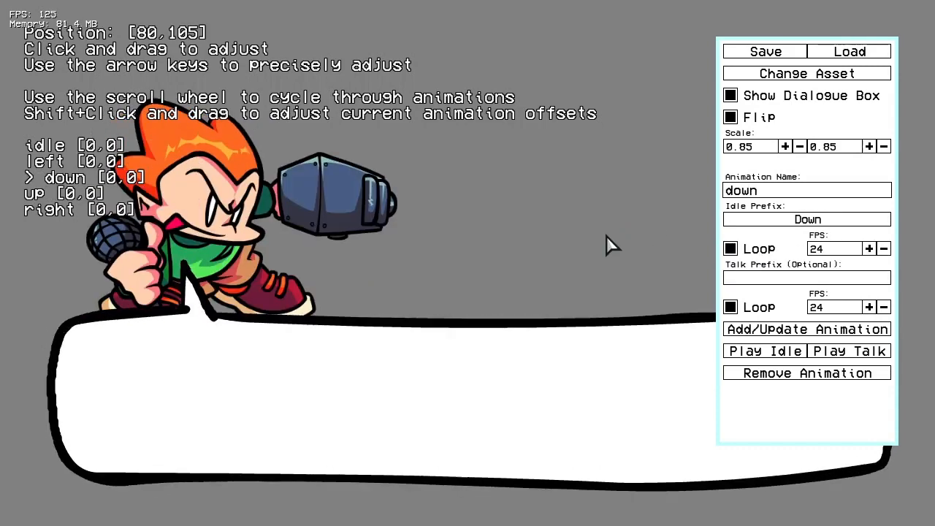
scroll(606, 236, down, 1)
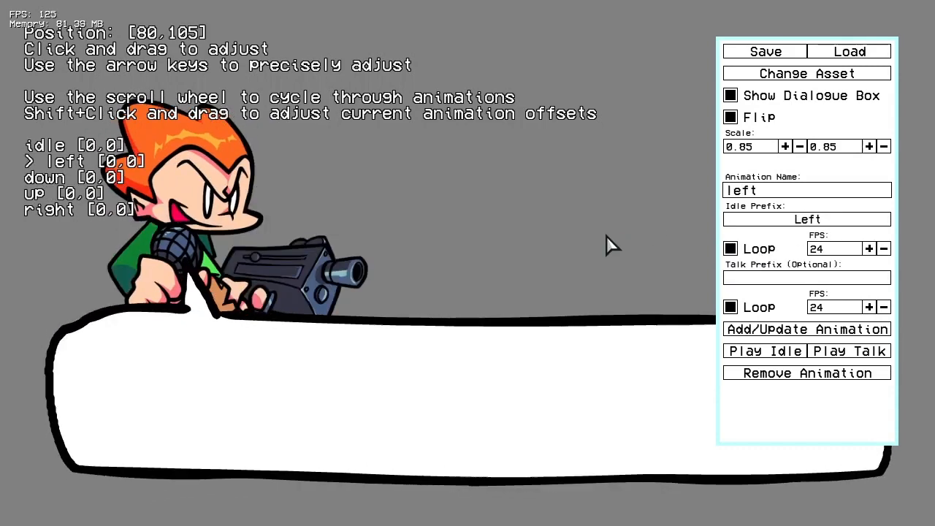
scroll(606, 235, down, 2)
scroll(607, 235, down, 1)
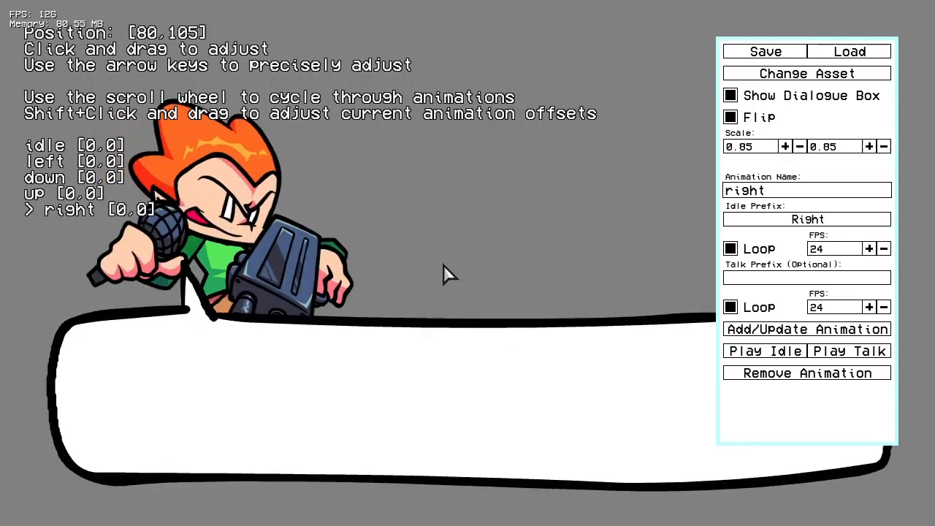
scroll(444, 265, up, 4)
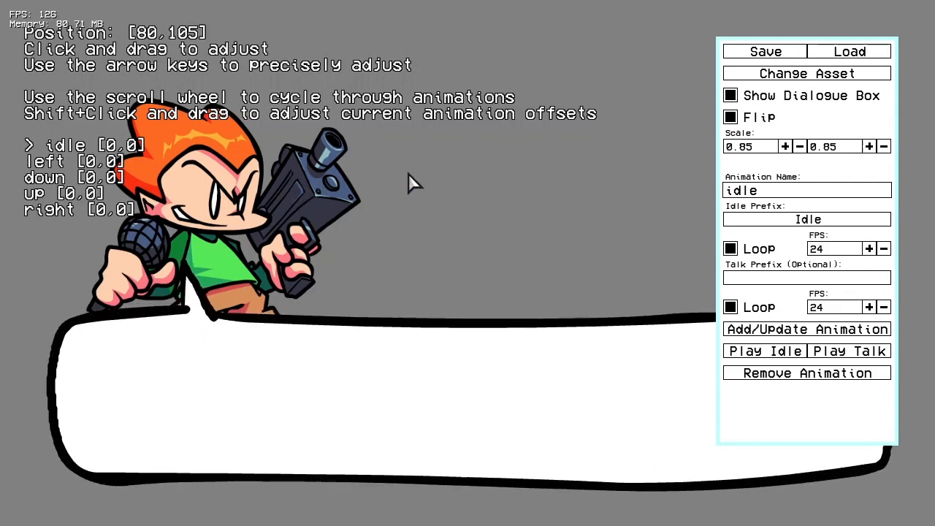
scroll(529, 133, down, 1)
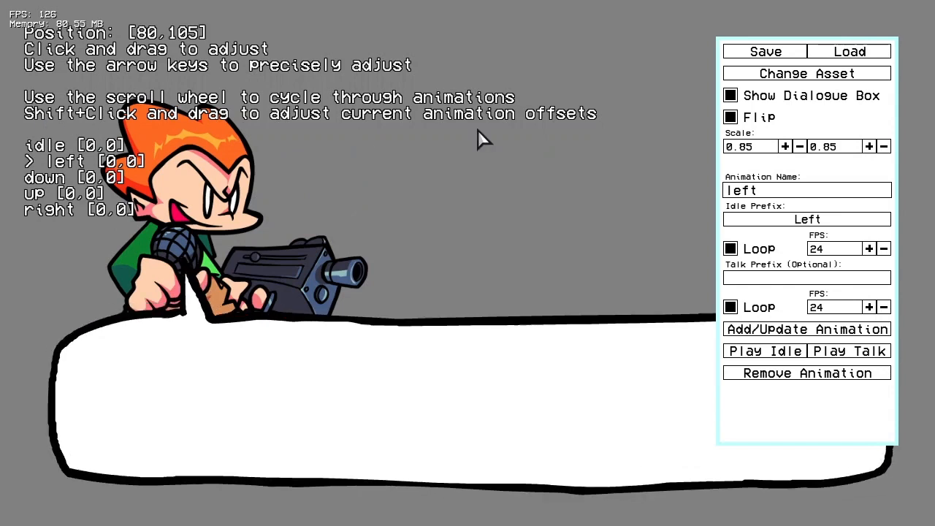
Step: Hide the dialogue box and switch to the idle animation so Pico's full pose can be checked
click(784, 102)
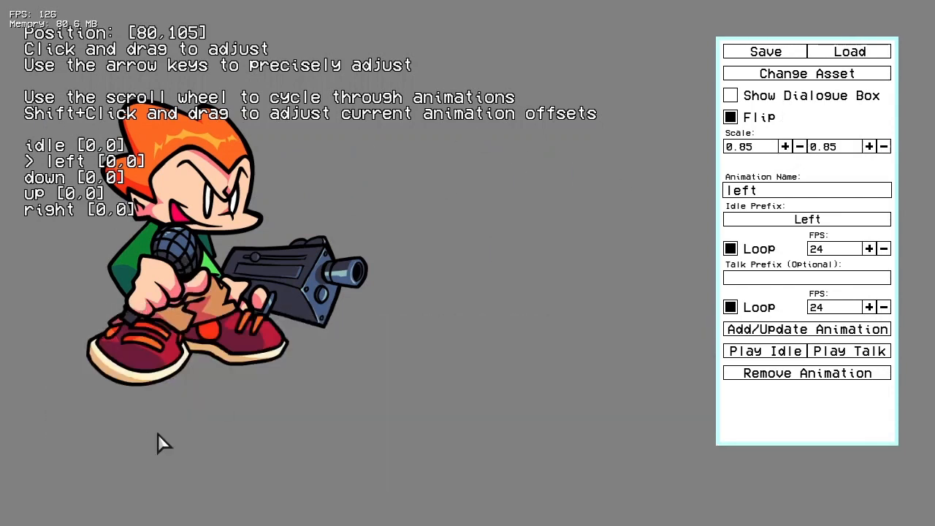
scroll(397, 366, up, 1)
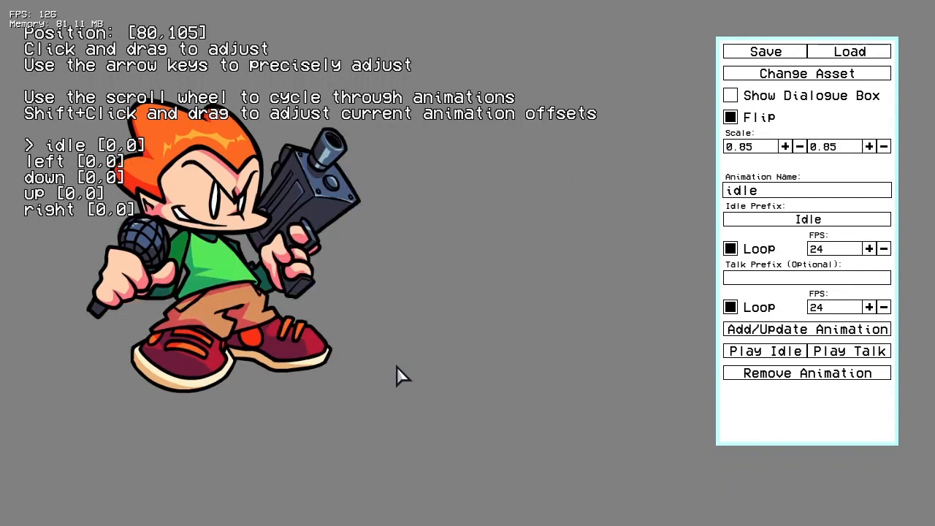
Step: Offset the left animation to about [-61,-9] so Pico's feet line up with the idle pose
scroll(397, 366, down, 1)
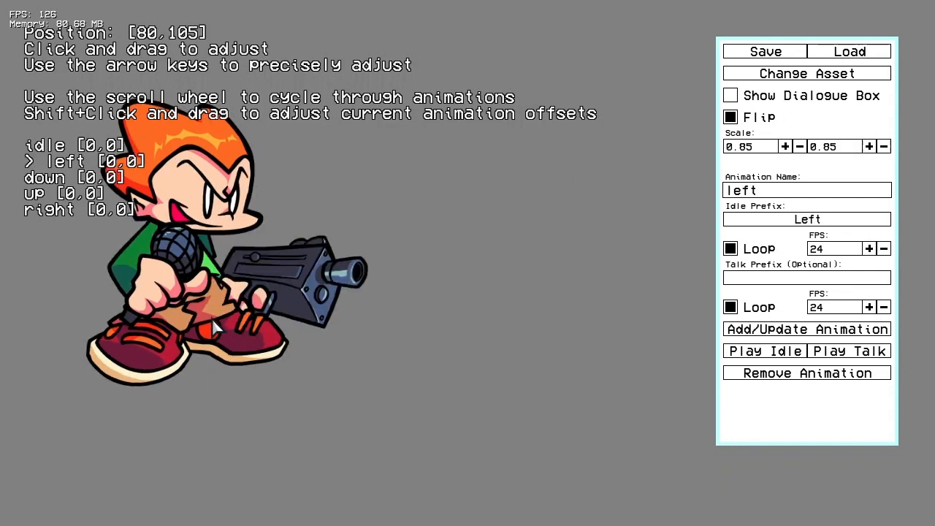
mouse_move(213, 319)
mouse_down()
mouse_move(246, 314)
mouse_move(219, 326)
mouse_up()
scroll(214, 372, up, 1)
scroll(208, 336, down, 1)
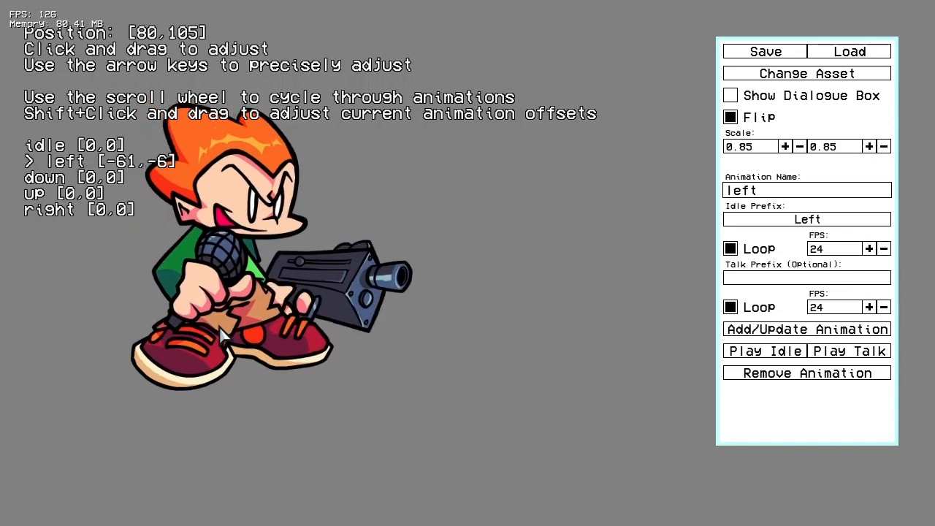
scroll(219, 326, up, 1)
scroll(219, 326, down, 1)
scroll(219, 326, up, 1)
scroll(219, 325, down, 1)
Step: Offset the down animation to about [-39,-64], comparing its foot placement against the idle pose
drag(225, 310, 243, 328)
scroll(225, 312, up, 1)
scroll(225, 312, down, 1)
scroll(225, 319, down, 1)
scroll(243, 328, up, 2)
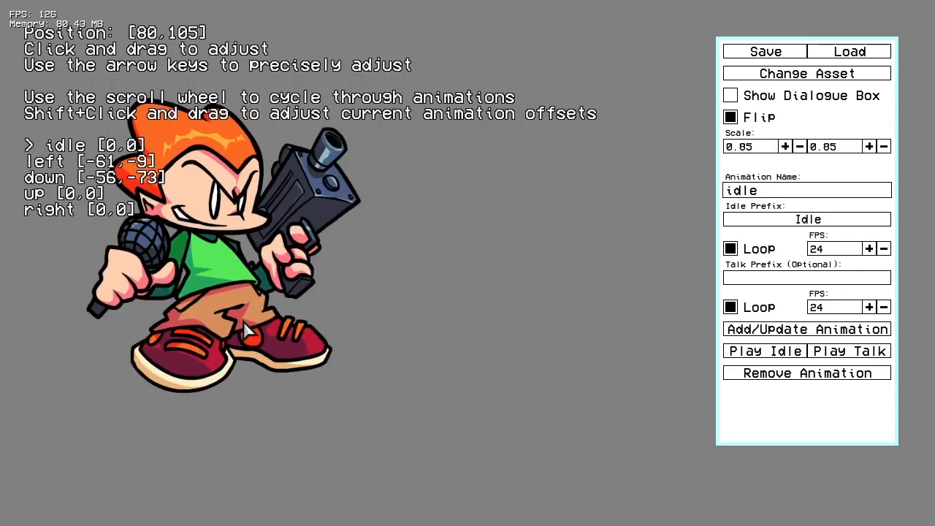
scroll(182, 381, down, 2)
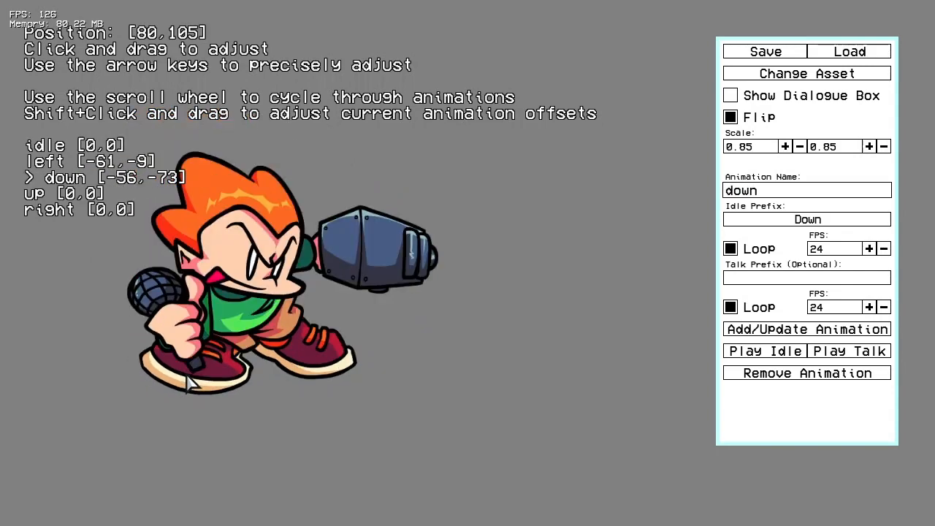
drag(198, 380, 194, 374)
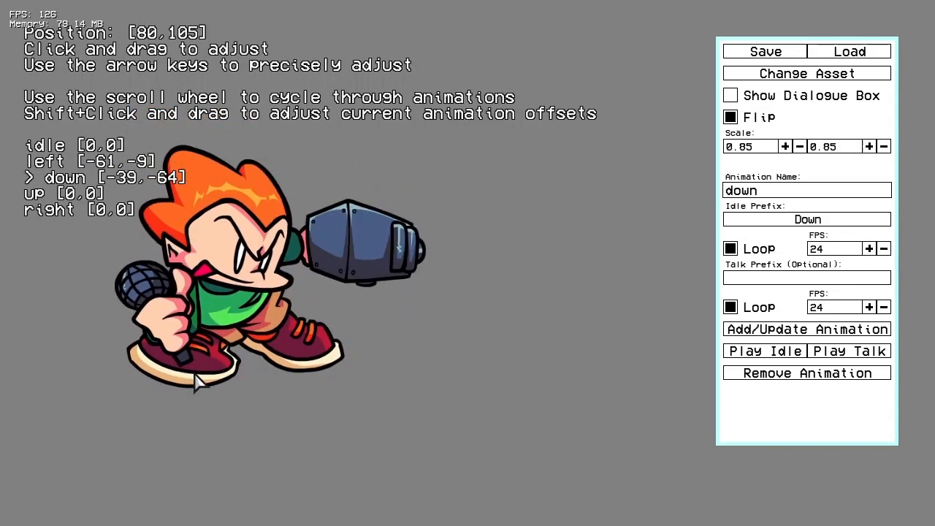
scroll(195, 375, up, 2)
scroll(189, 379, down, 2)
Step: Offset the up animation to about [-28,21] so its feet match the idle stance
scroll(183, 378, down, 1)
drag(183, 376, 196, 376)
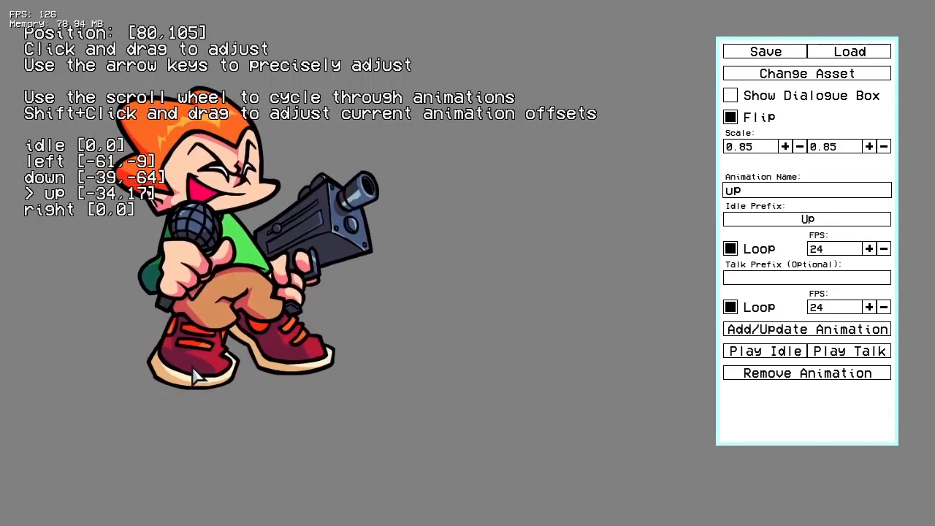
scroll(194, 377, up, 2)
scroll(304, 360, up, 1)
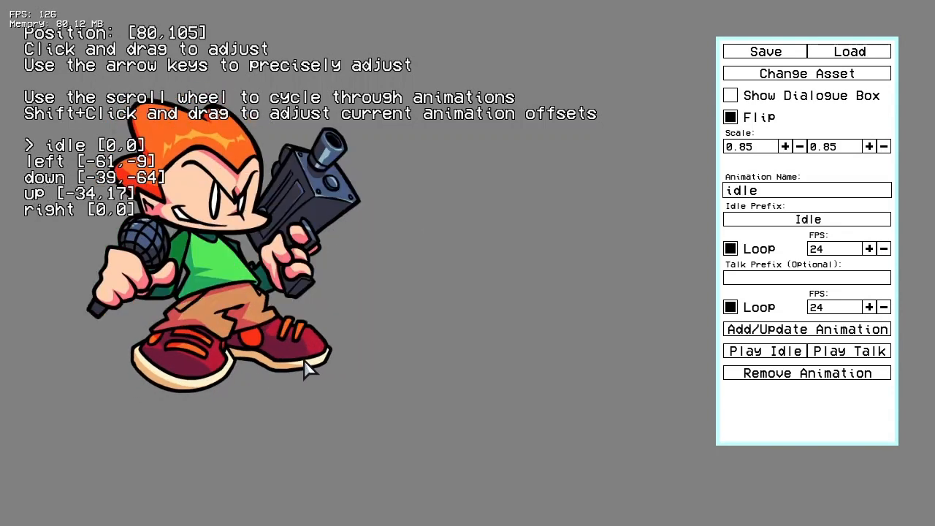
scroll(310, 359, down, 2)
scroll(310, 358, down, 1)
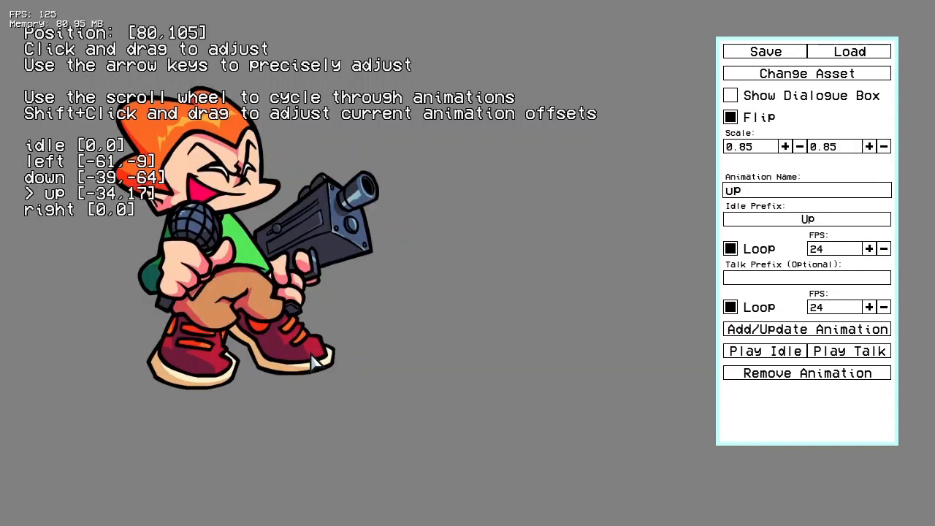
drag(311, 355, 307, 352)
scroll(307, 351, down, 2)
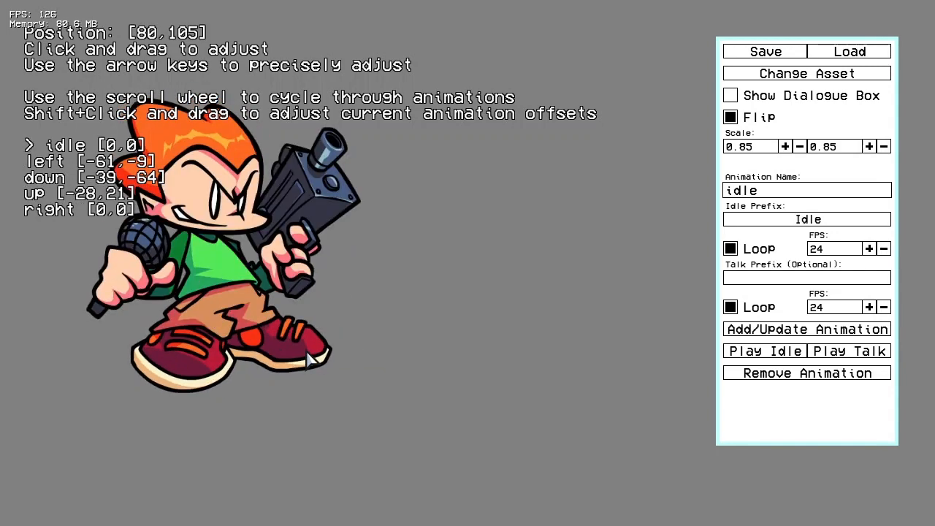
Step: Offset the right animation to about [41,-1] and compare it repeatedly with the idle pose
scroll(308, 357, down, 5)
scroll(307, 358, up, 1)
drag(310, 355, 282, 355)
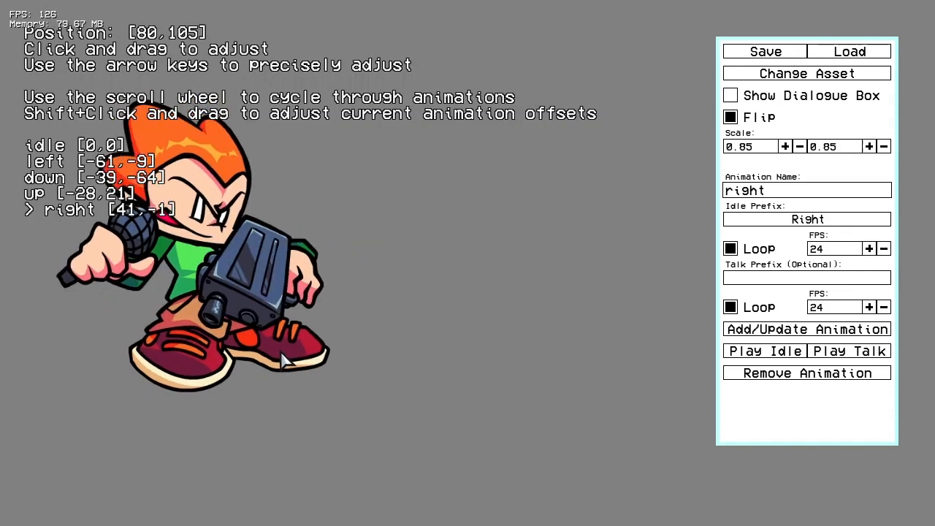
scroll(282, 354, down, 1)
scroll(283, 354, up, 1)
scroll(283, 354, down, 1)
scroll(283, 354, up, 1)
scroll(283, 351, down, 1)
scroll(283, 351, up, 1)
scroll(283, 351, down, 1)
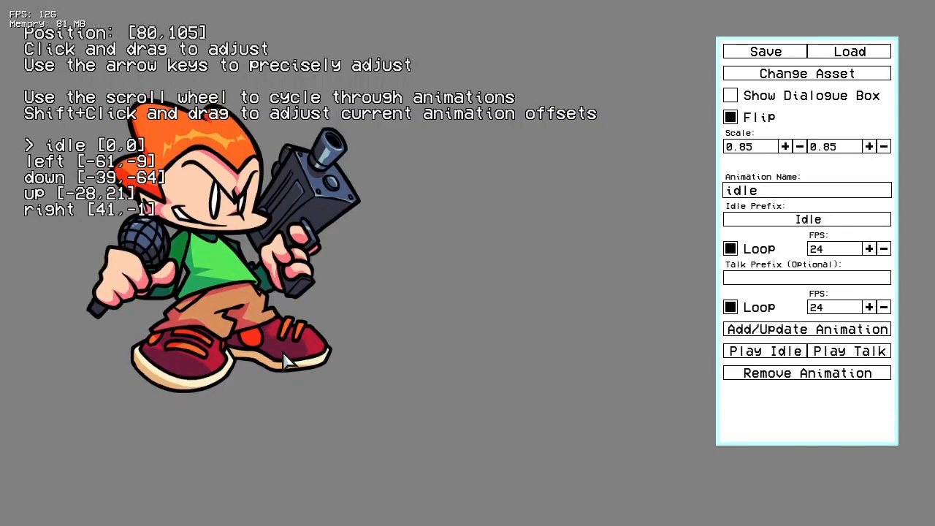
Step: Show the dialogue box again and save the portrait as pico.json in dialogueExample's data/portraits folder
click(769, 101)
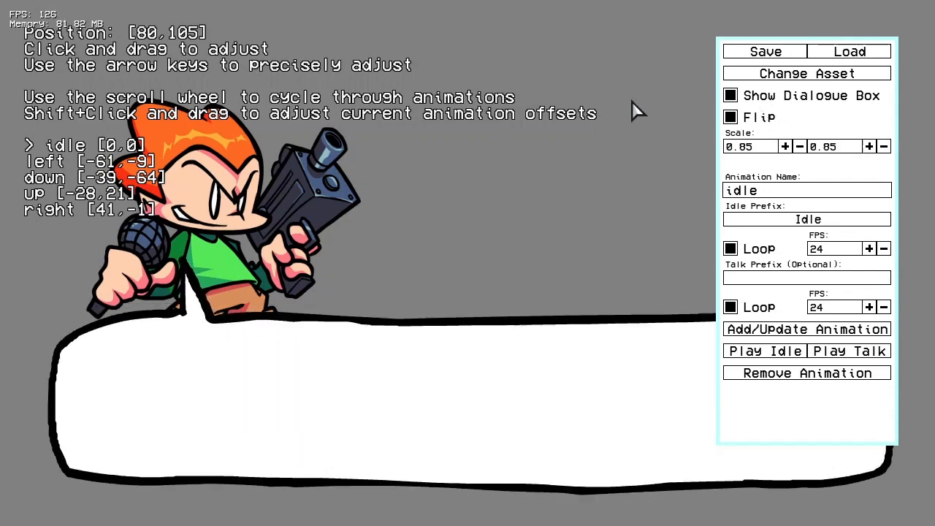
click(756, 53)
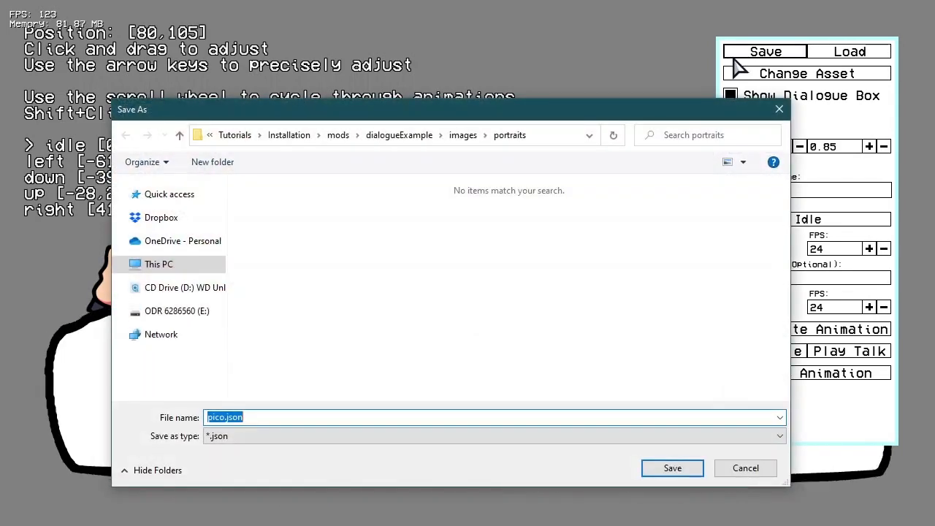
click(421, 134)
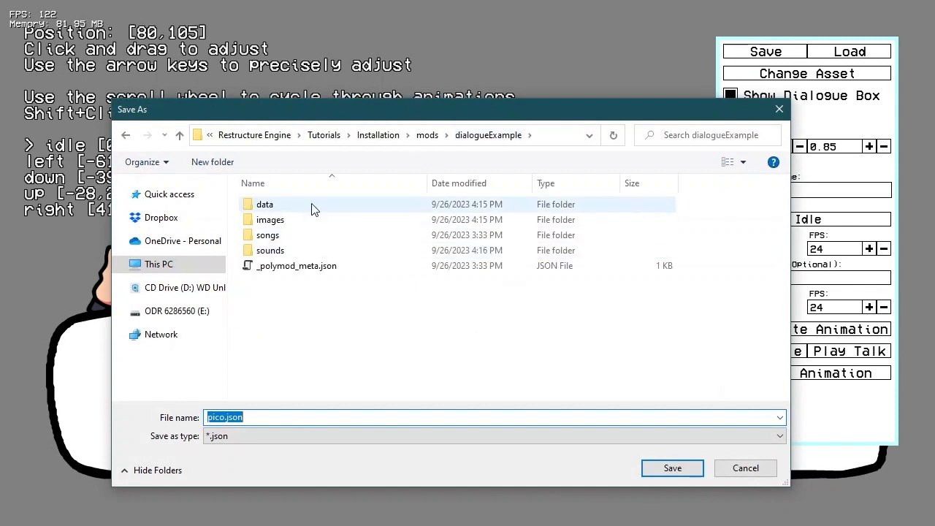
double_click(313, 205)
click(306, 221)
double_click(305, 221)
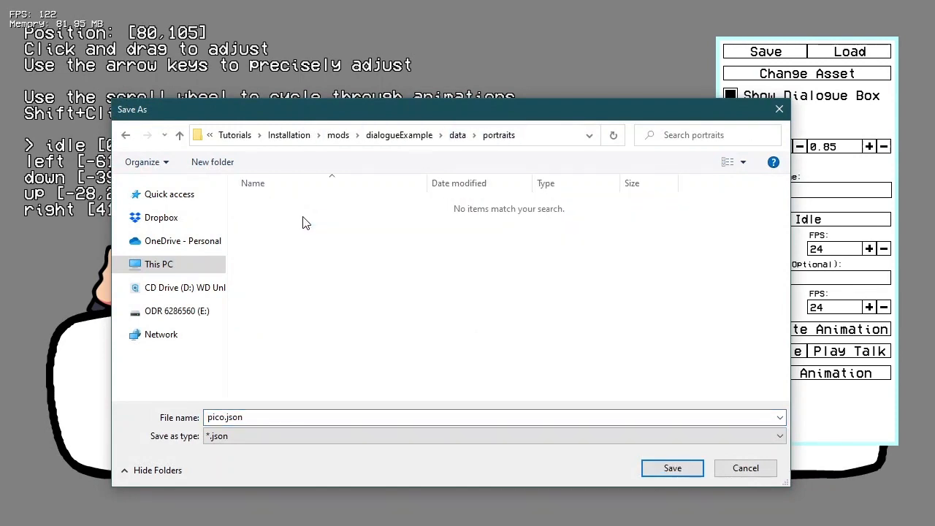
drag(207, 418, 380, 418)
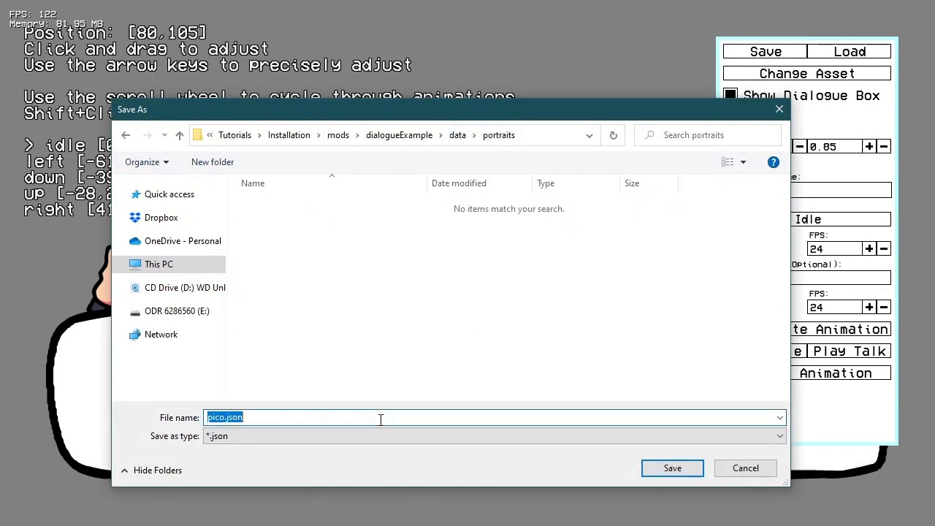
click(671, 468)
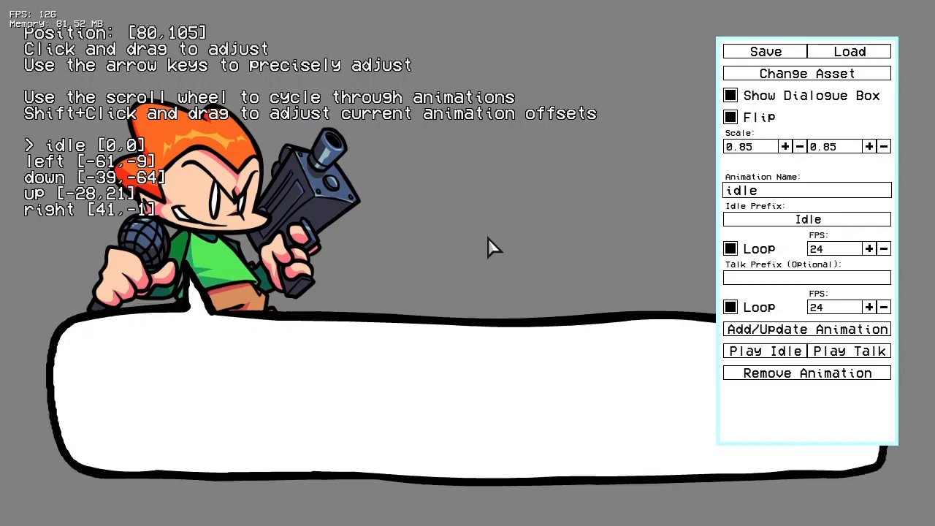
Step: Switch to the Dialogue Editor and make pico the first line's character, with the portrait on the left side
key(Escape)
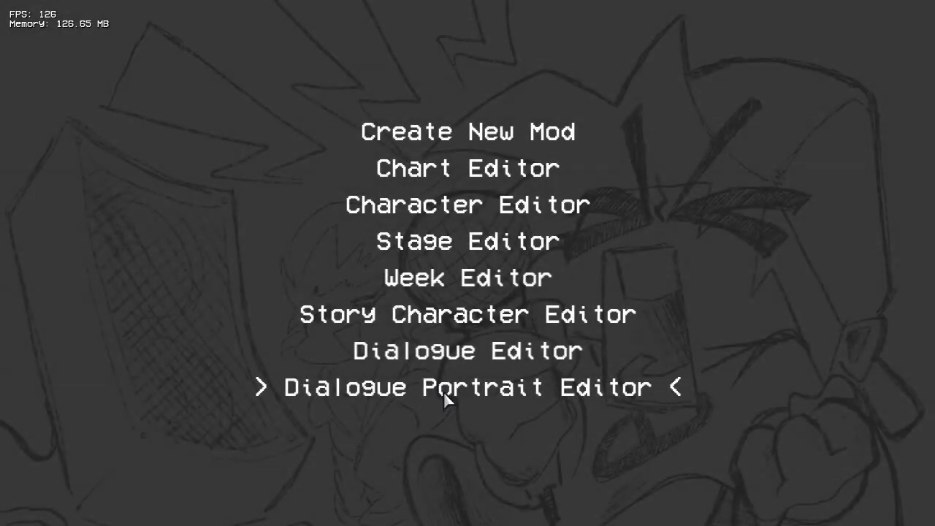
click(433, 351)
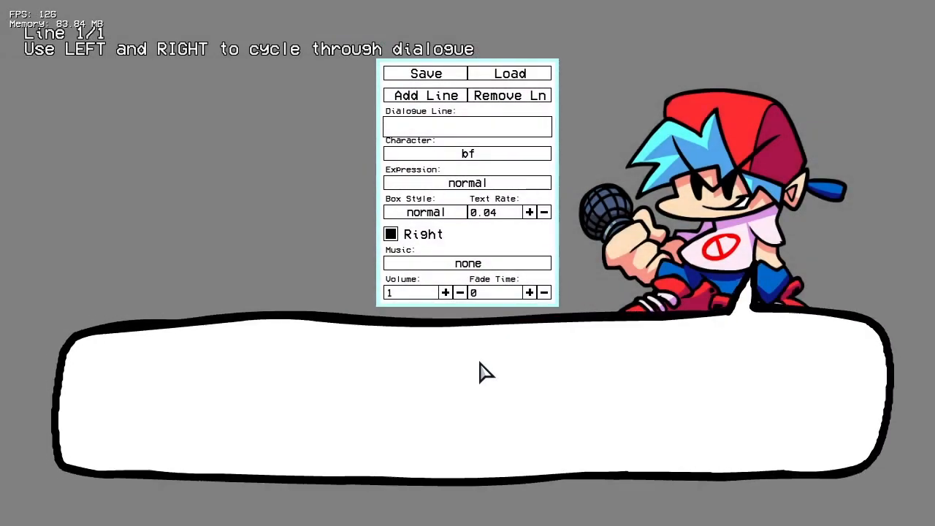
click(431, 236)
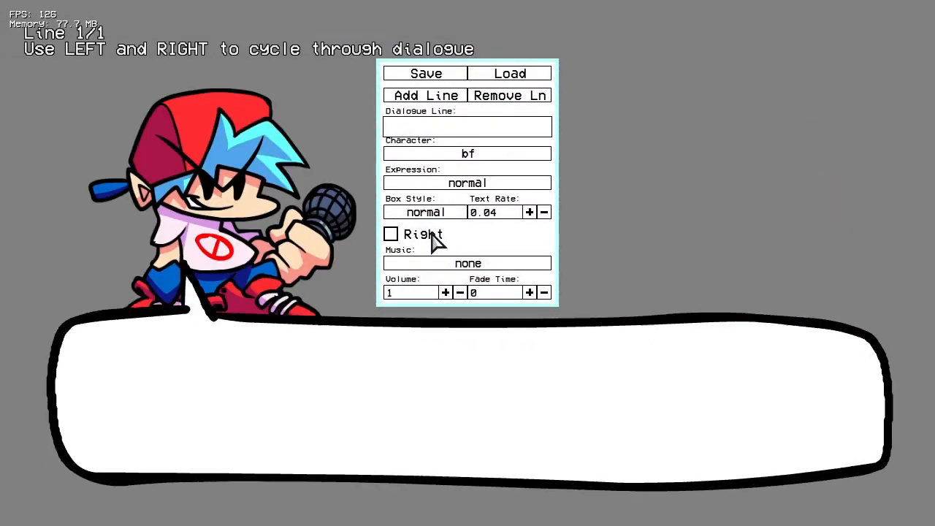
click(481, 157)
click(432, 199)
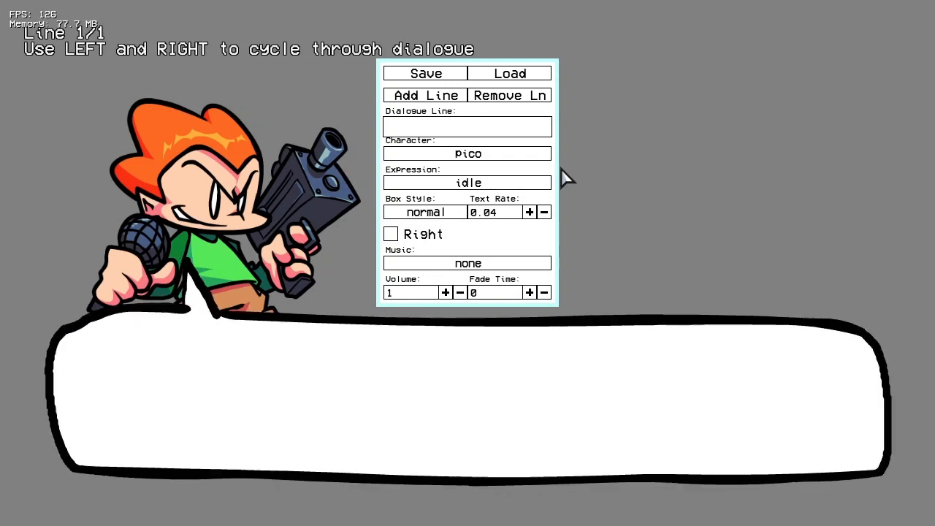
Step: Enter "It's so sad Steve Jobs died of ligma" as the first dialogue line
click(433, 130)
text(It)
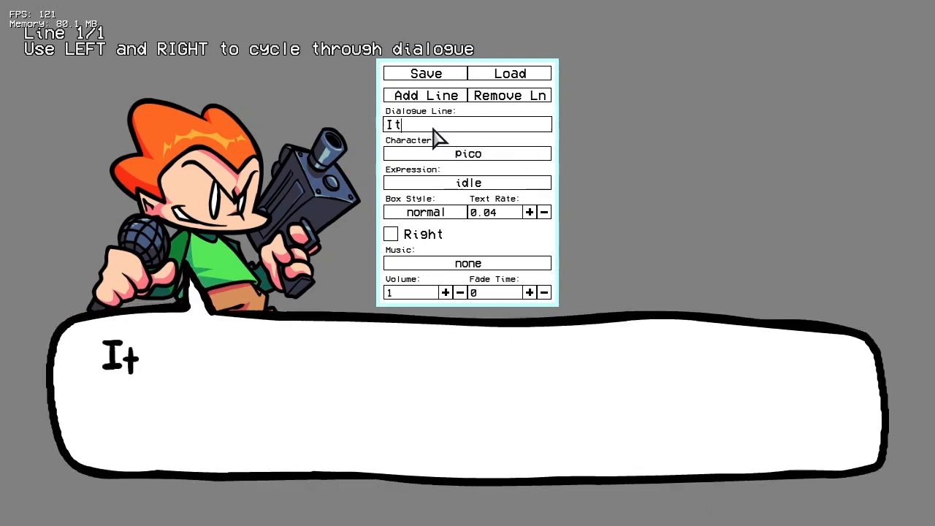
text('s so sad )
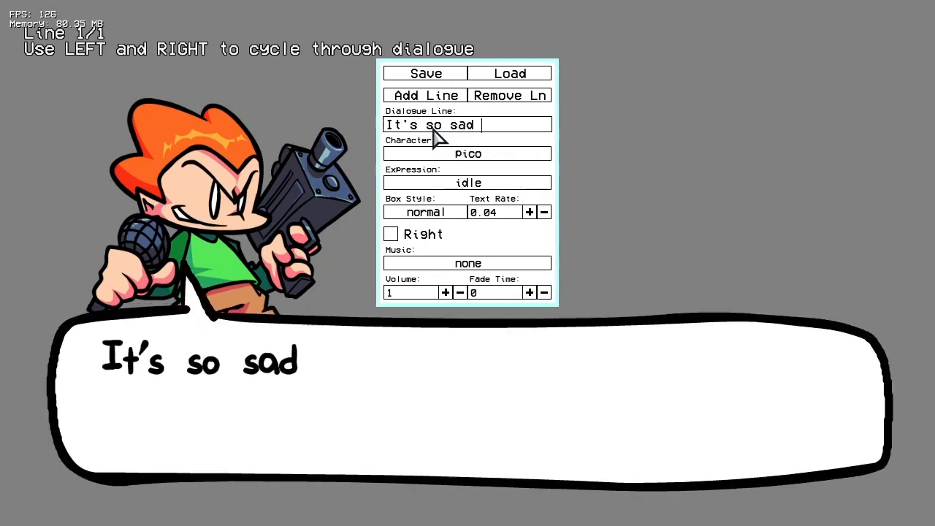
text(Steve Job)
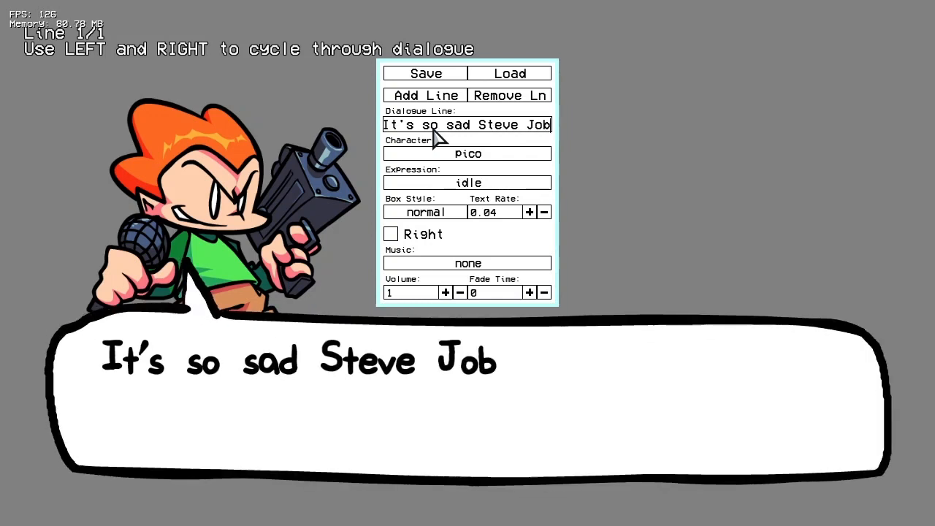
text(s died of ligma)
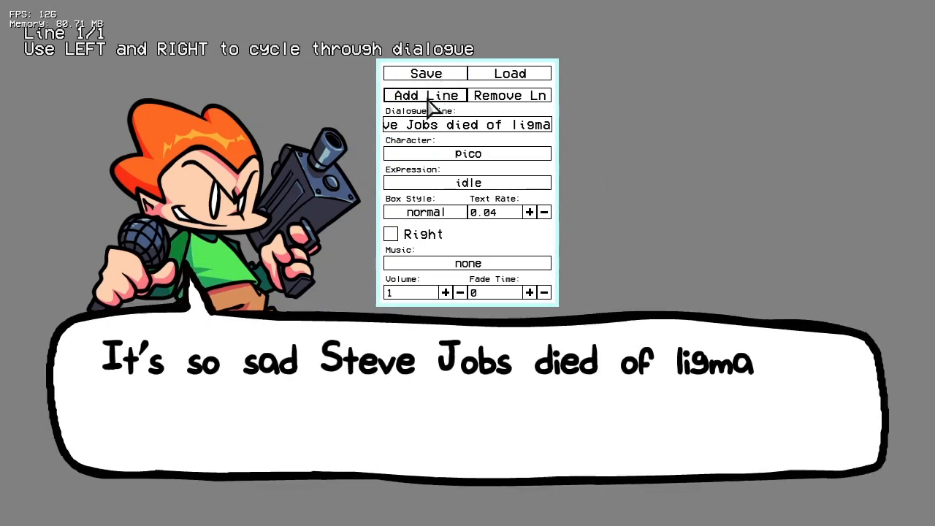
Step: Add a second dialogue line spoken by bf, with the portrait on the right side
click(431, 238)
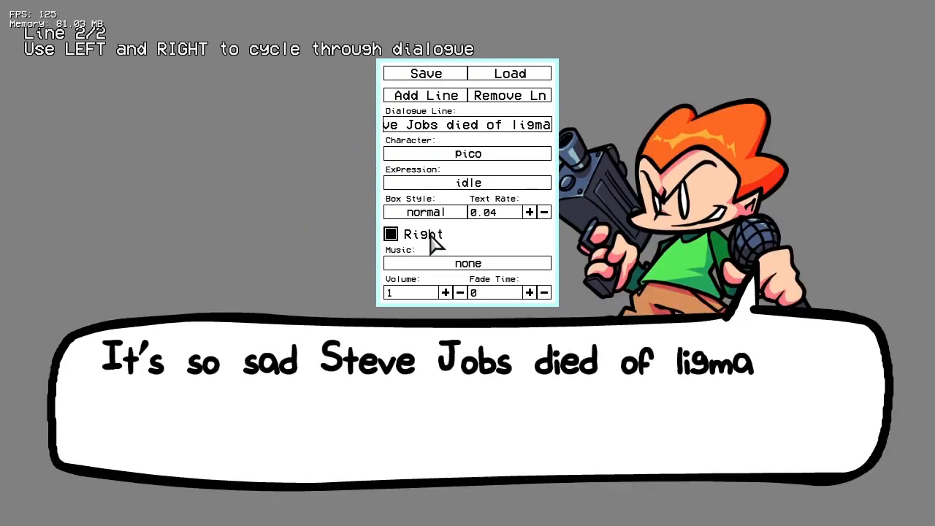
click(476, 192)
click(449, 155)
click(444, 168)
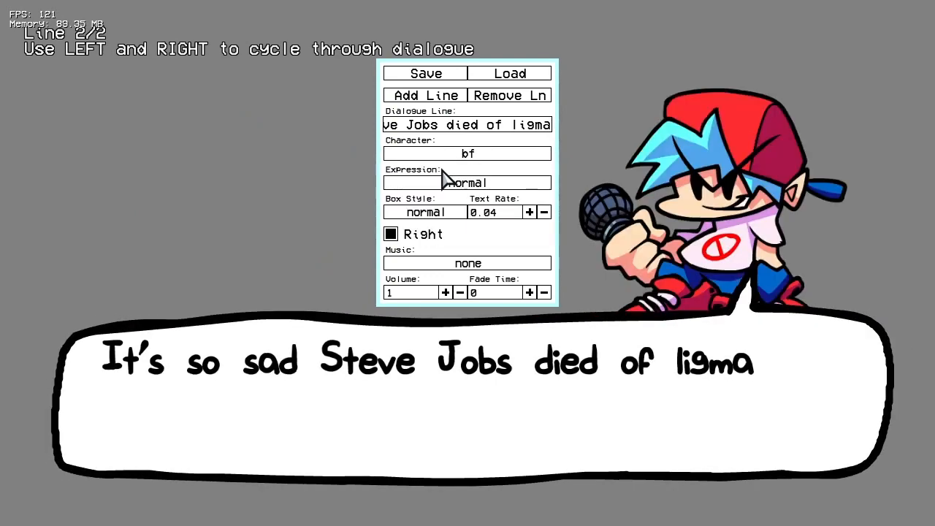
Step: Give the second line the concerned expression and the text "Who the hell is Steve Jobs?"
click(505, 188)
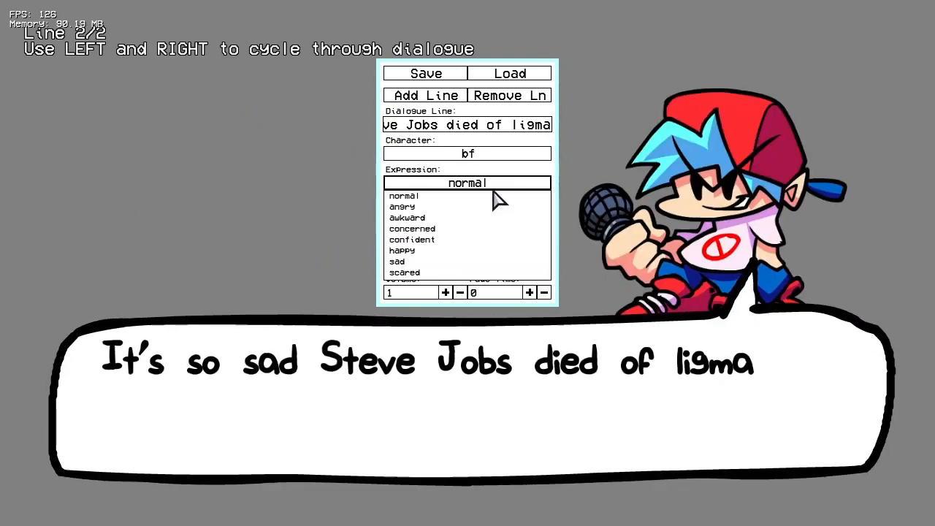
click(447, 219)
click(494, 184)
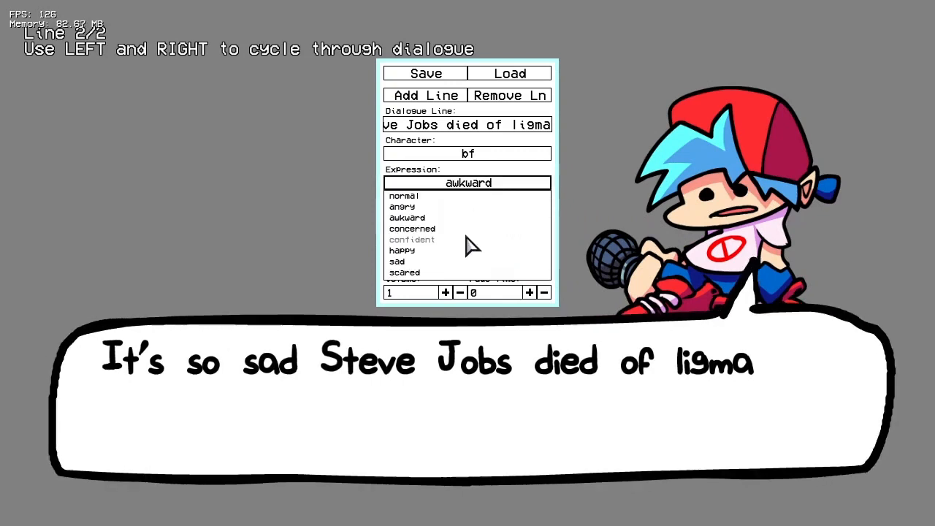
click(459, 228)
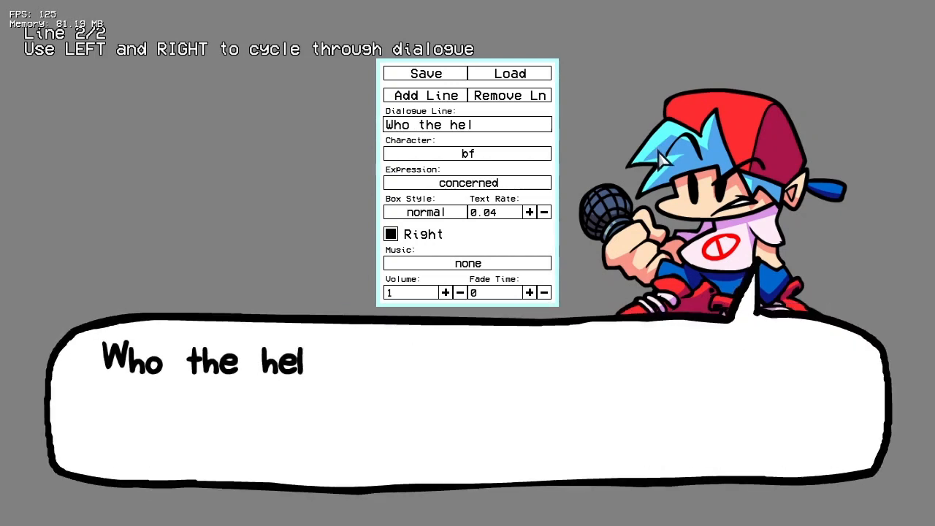
text(ve Jobs?)
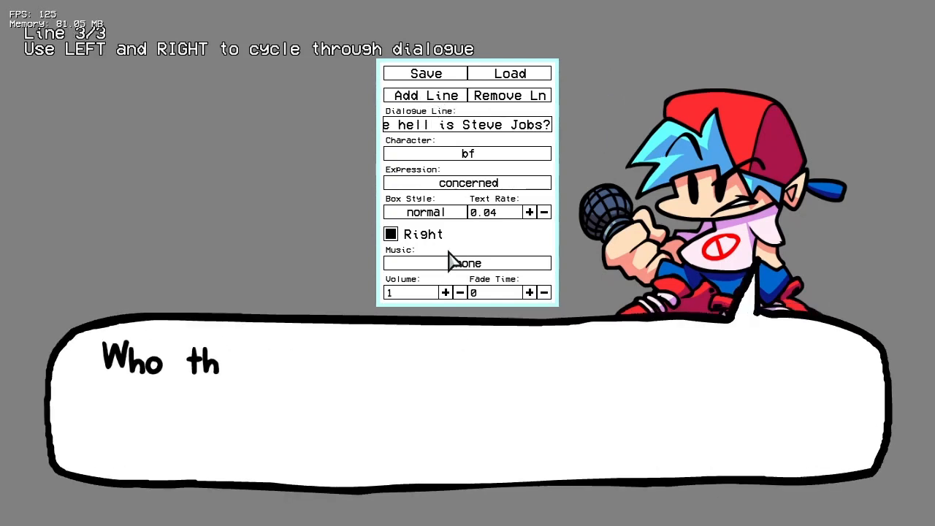
Step: Make pico the third line's character, with the portrait on the left side
click(432, 235)
click(471, 155)
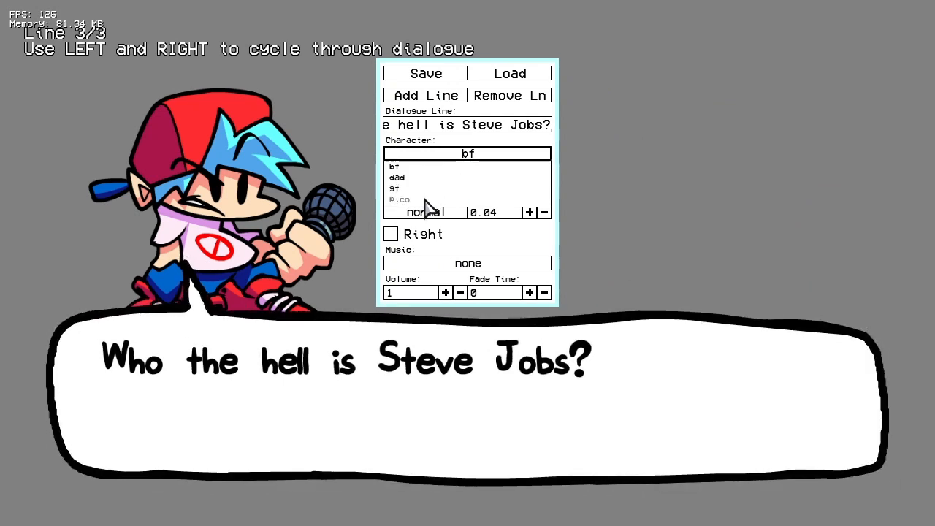
click(425, 199)
Step: Give the third line the right expression and replace its text with "Ligma balls"
click(459, 182)
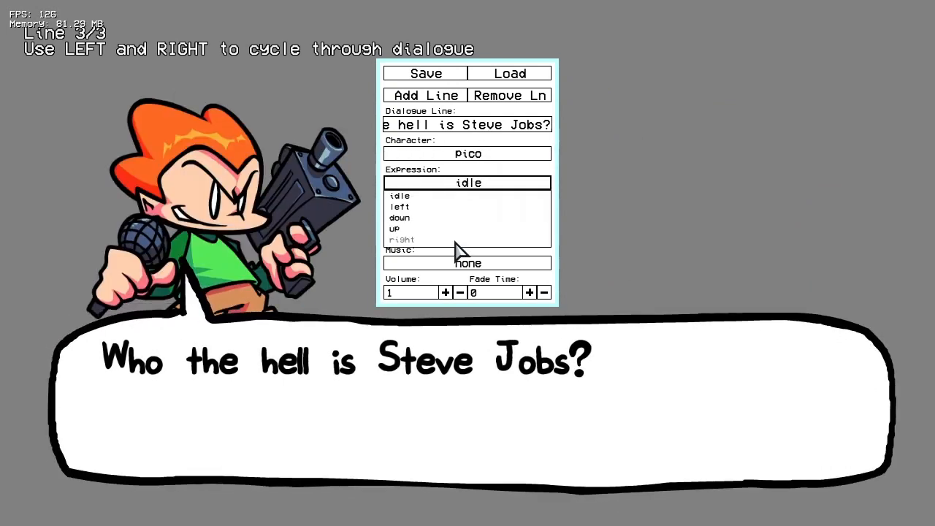
click(447, 208)
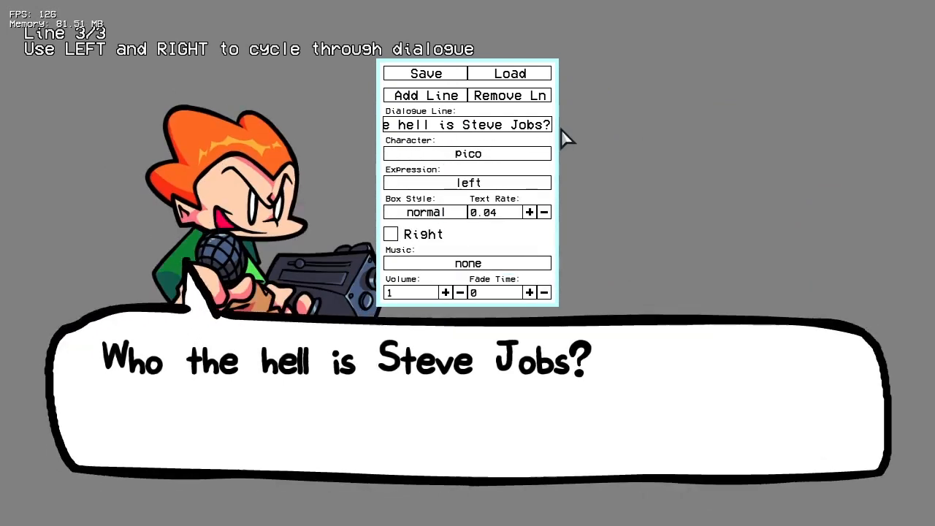
click(509, 187)
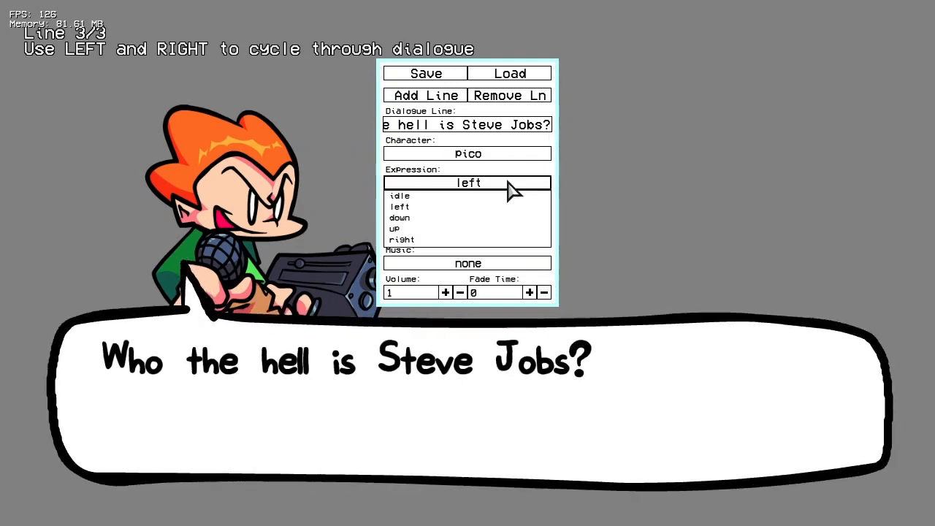
click(434, 239)
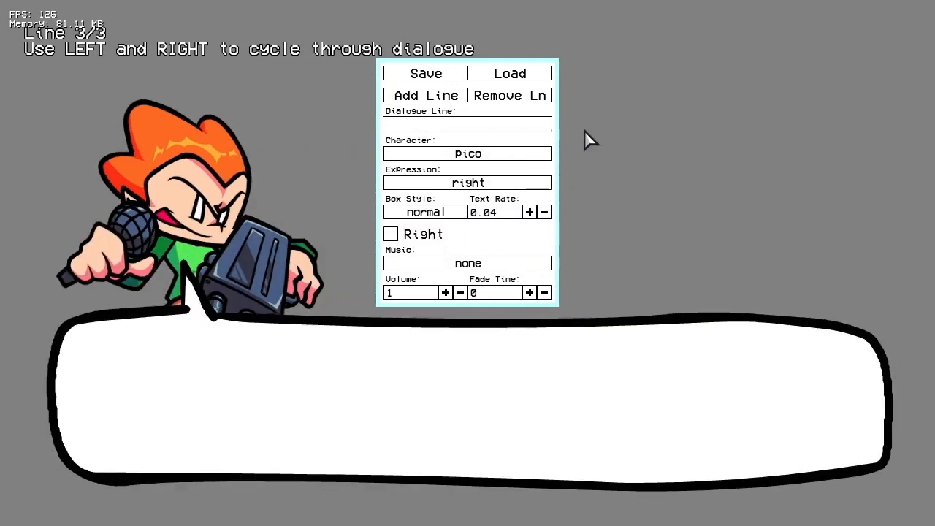
text(Ligma balls)
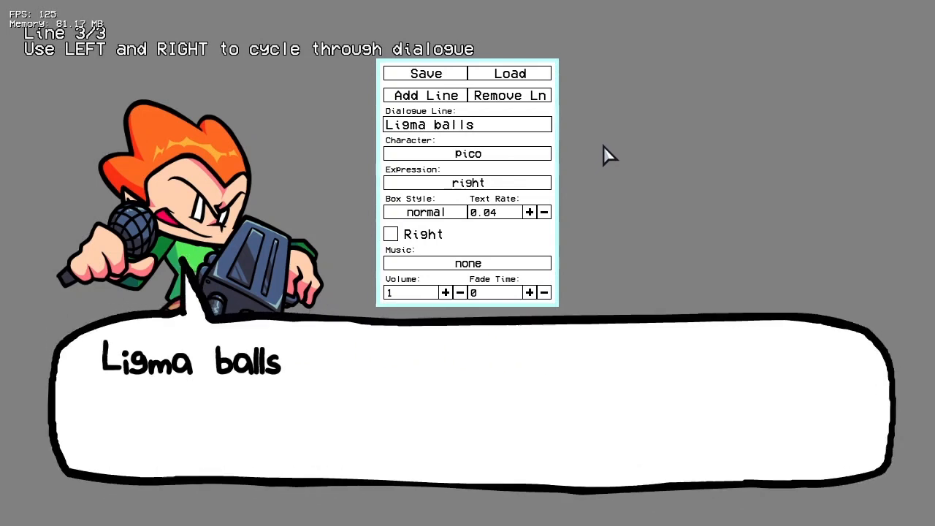
Step: Start saving the dialogue and create a week3 folder inside the dialogueExample mod's data/songs folder
click(424, 74)
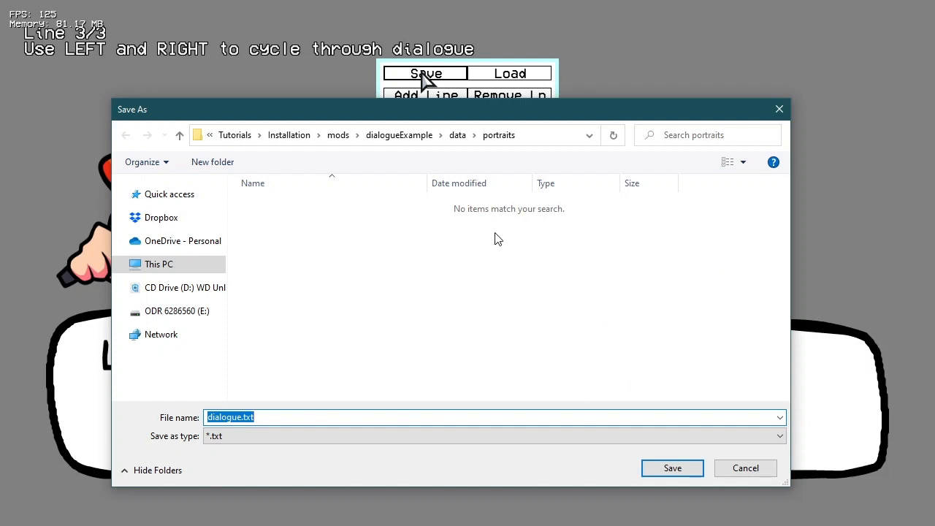
click(462, 144)
double_click(305, 241)
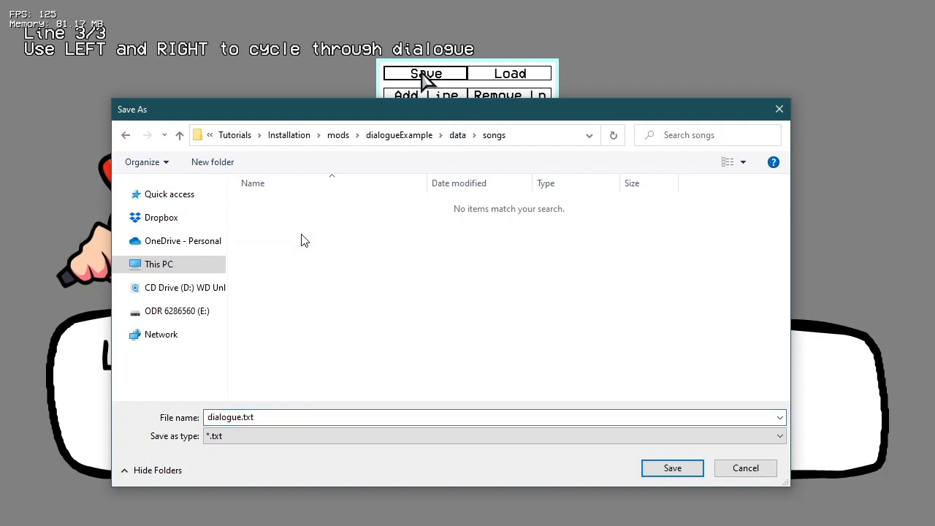
right_click(305, 241)
mouse_move(431, 411)
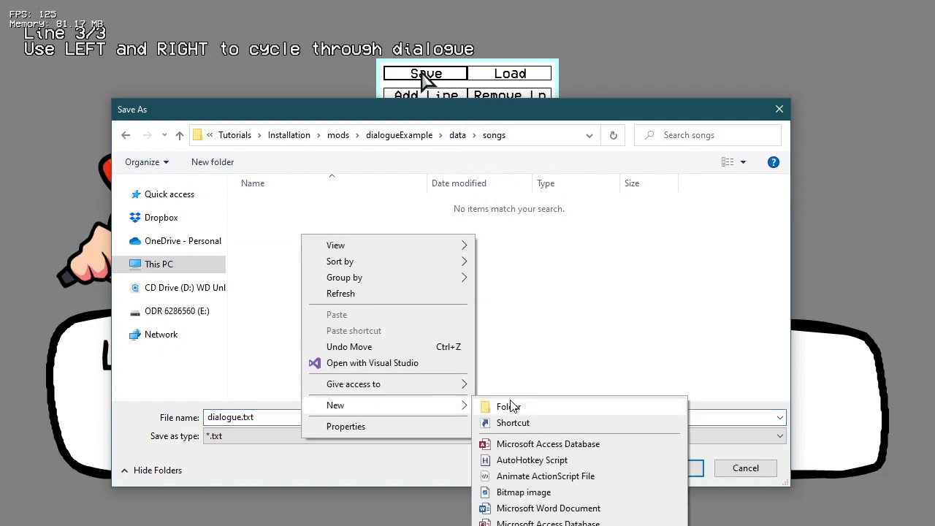
click(508, 407)
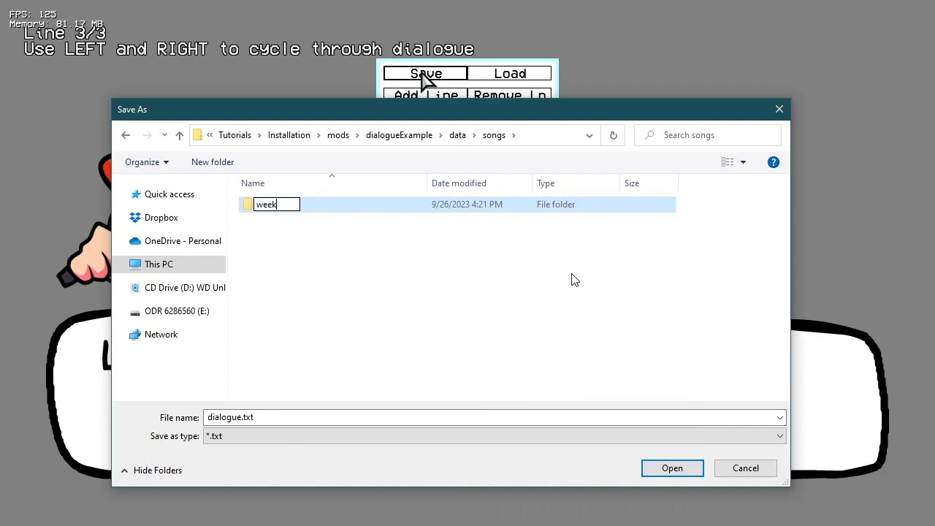
click(315, 306)
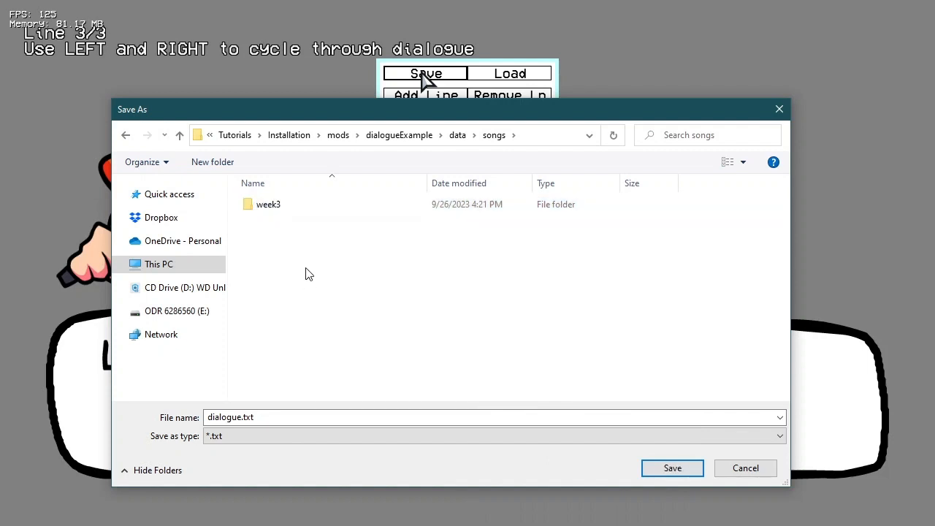
Step: Create a pico folder inside week3 and save the dialogue there as dialogue.txt
double_click(297, 208)
right_click(297, 222)
mouse_move(455, 409)
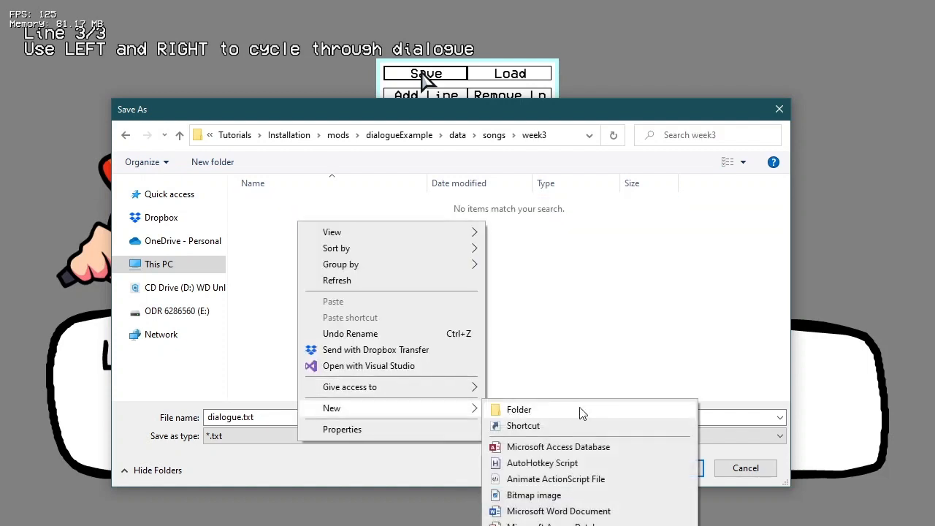
click(580, 411)
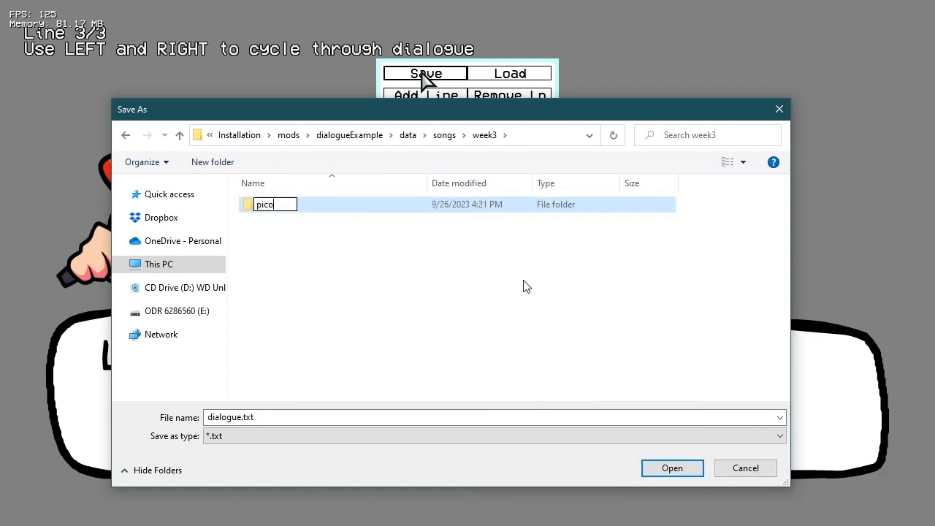
click(413, 252)
double_click(278, 215)
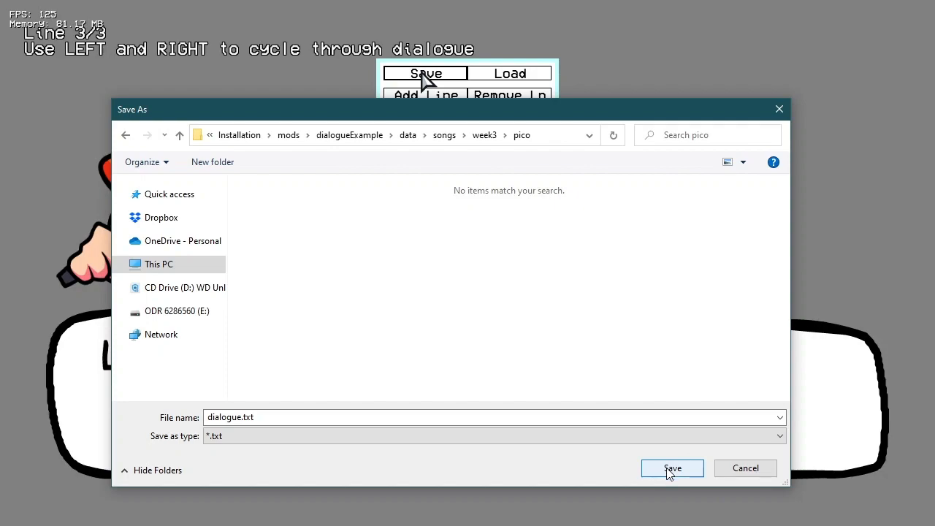
click(671, 470)
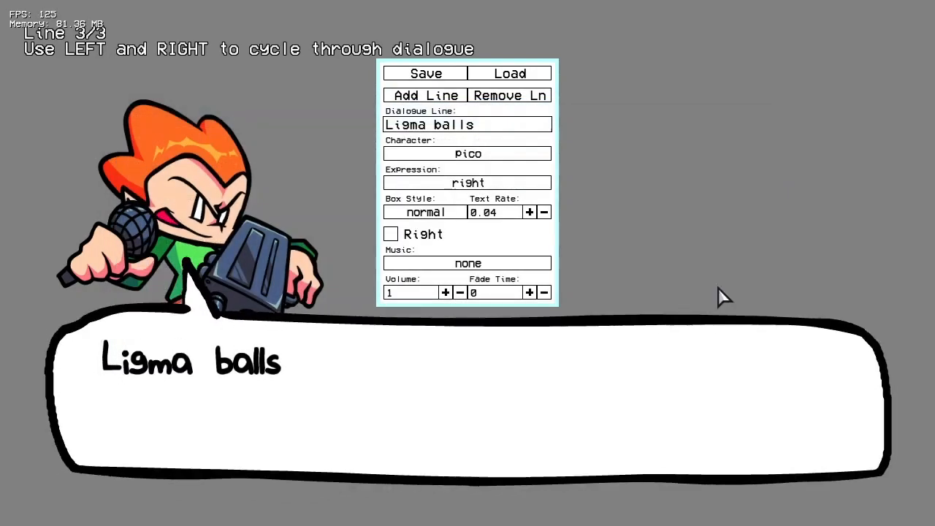
Step: Start a fresh dialogue in the Dialogue Editor, using bf with the normal expression for the first line
key(Escape)
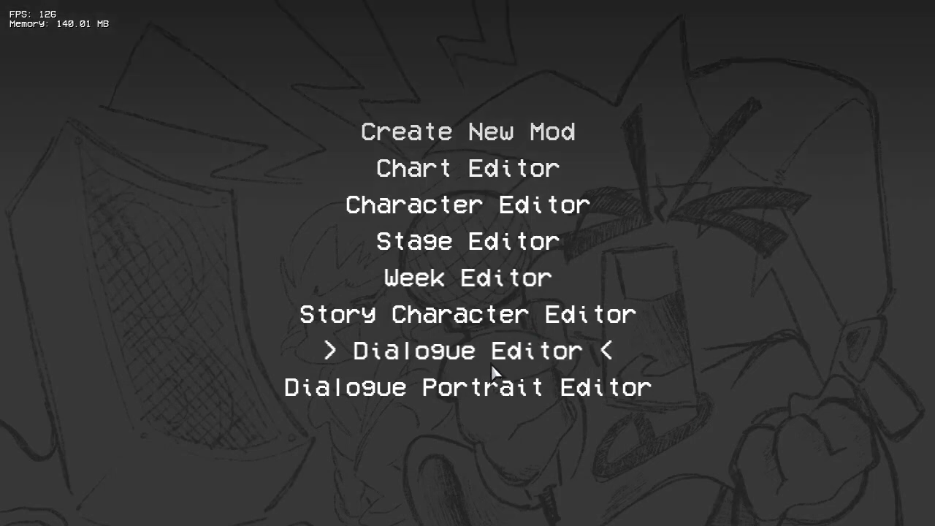
click(491, 369)
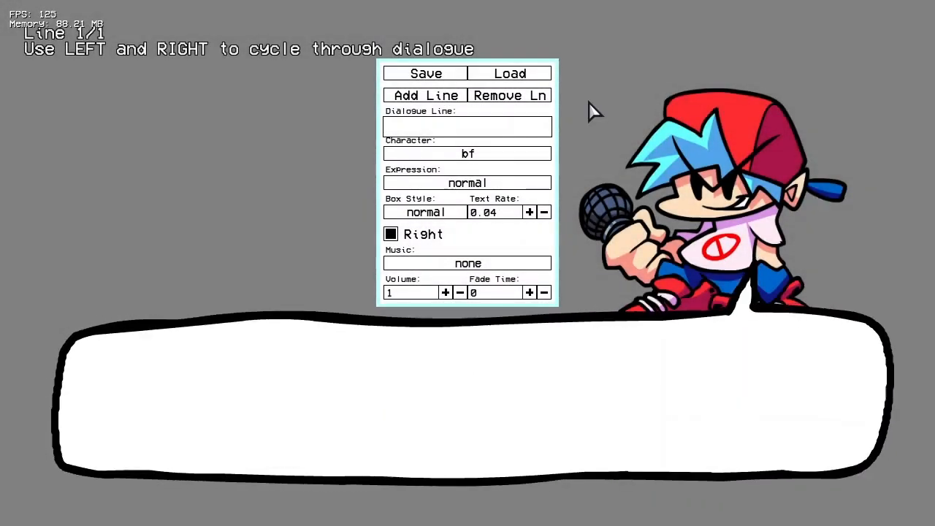
click(459, 154)
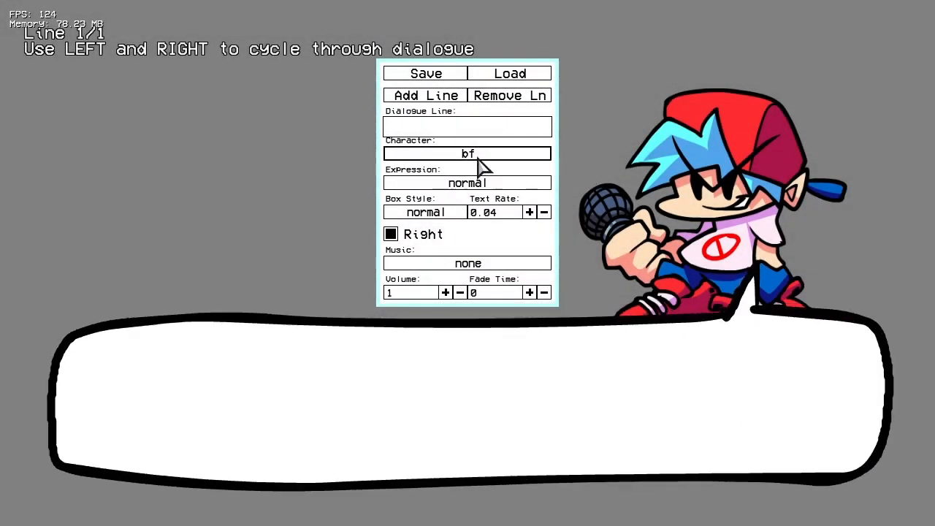
click(537, 184)
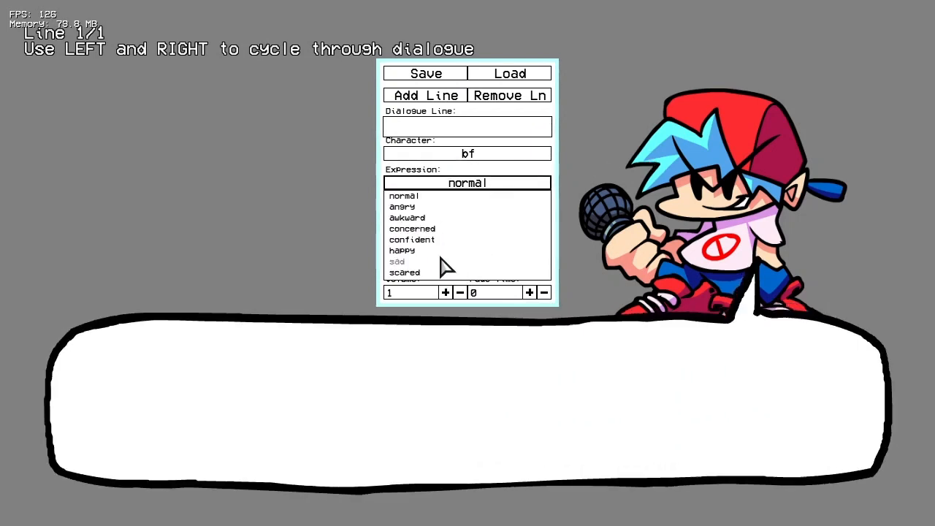
click(438, 197)
Step: Enter "Seriously though, who IS Steve Jobs?" as the first line's text
click(477, 128)
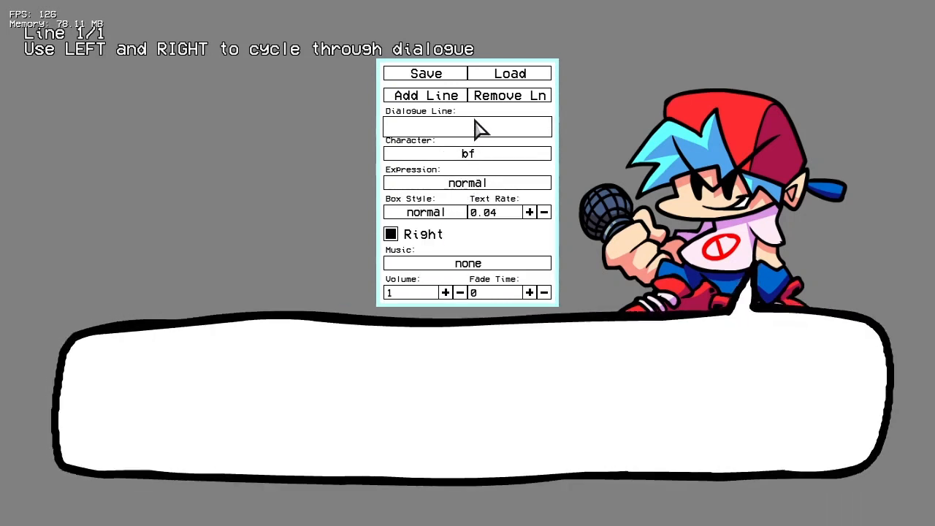
text(Seriou)
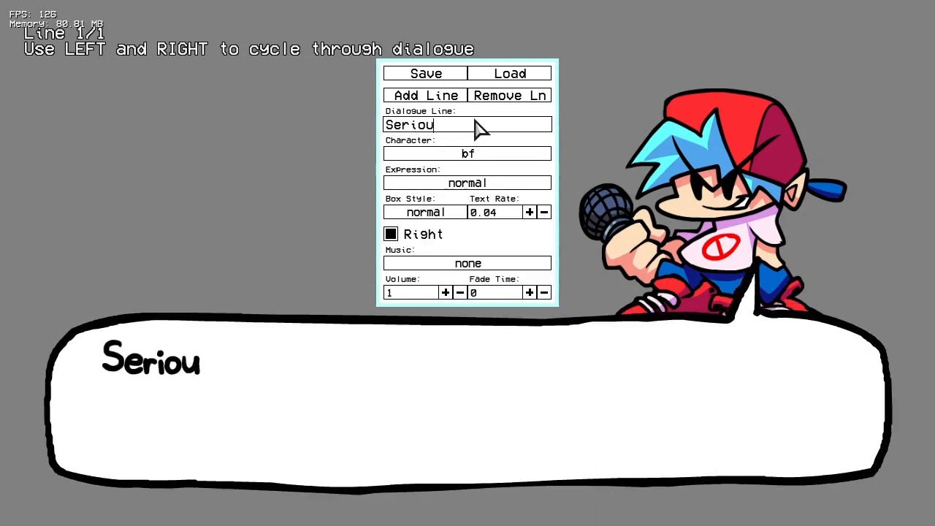
text(slk)
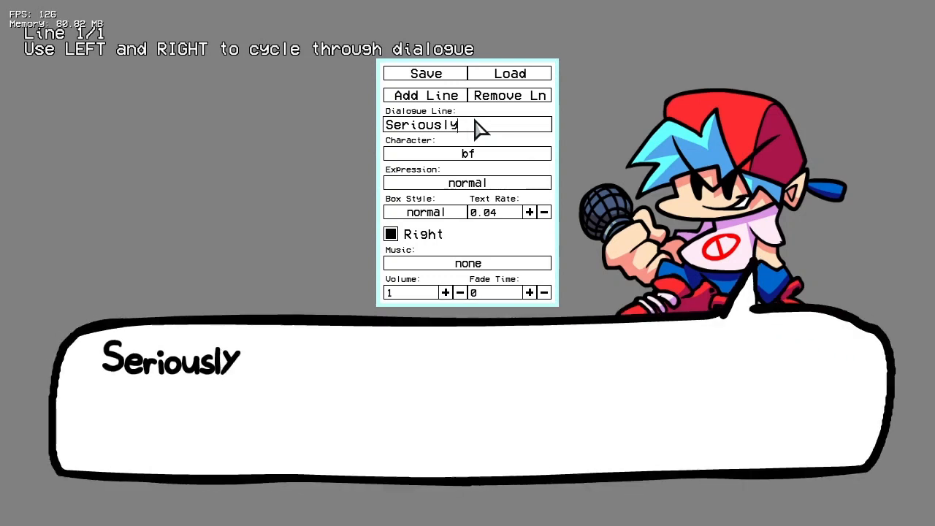
text( though)
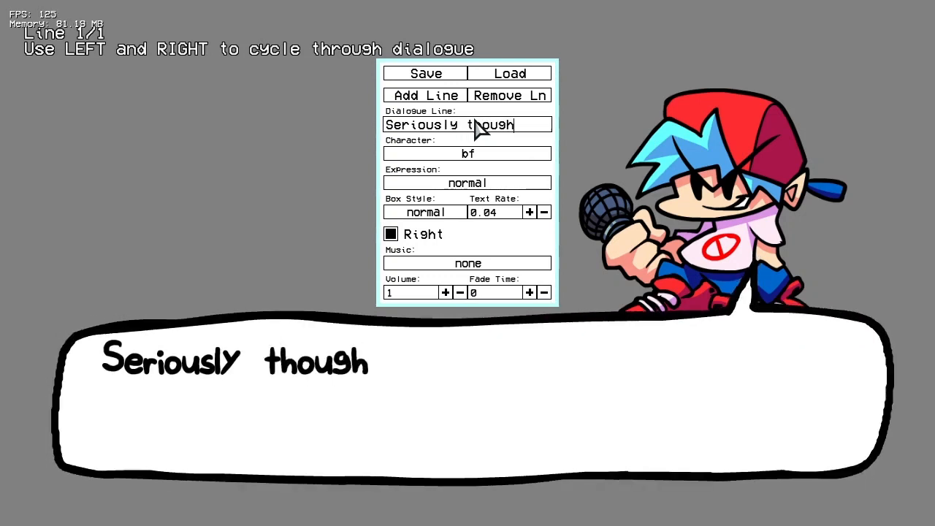
text(, who ISs)
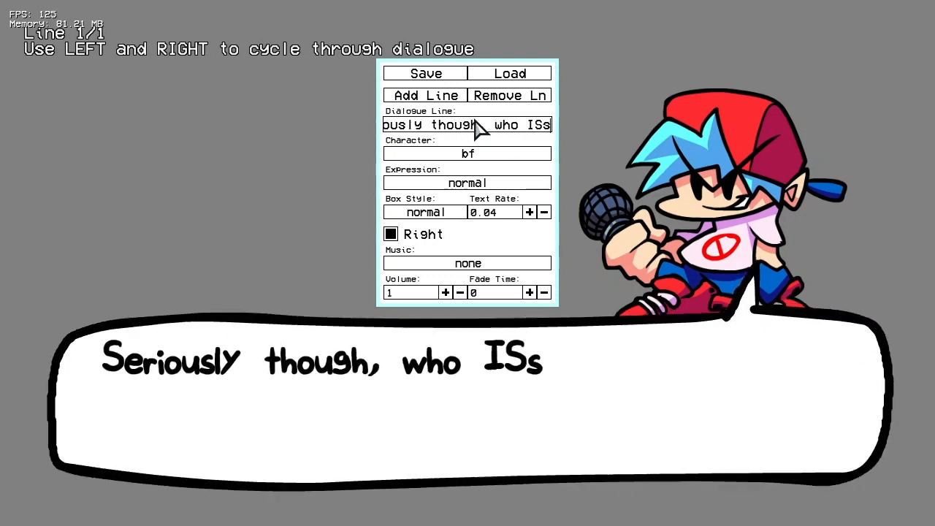
key(BackSpace)
text(ST)
key(BackSpace)
key(BackSpace)
text(Steve)
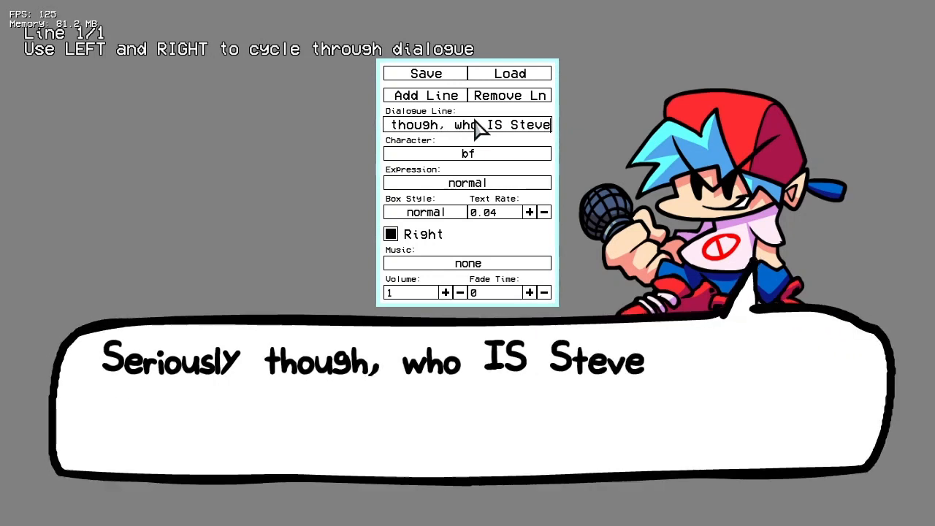
text( Jobs?)
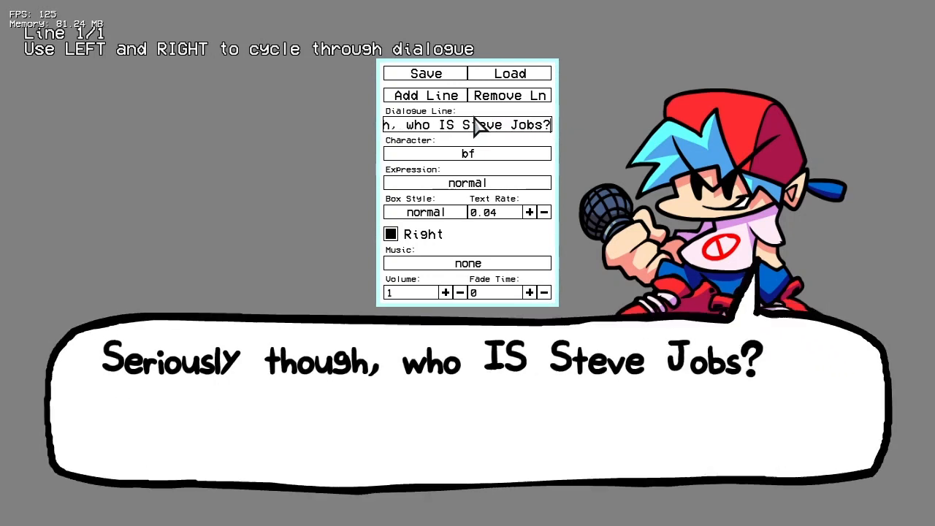
Step: Add a second dialogue line spoken by pico, with the portrait on the left side
click(429, 102)
click(451, 153)
click(436, 199)
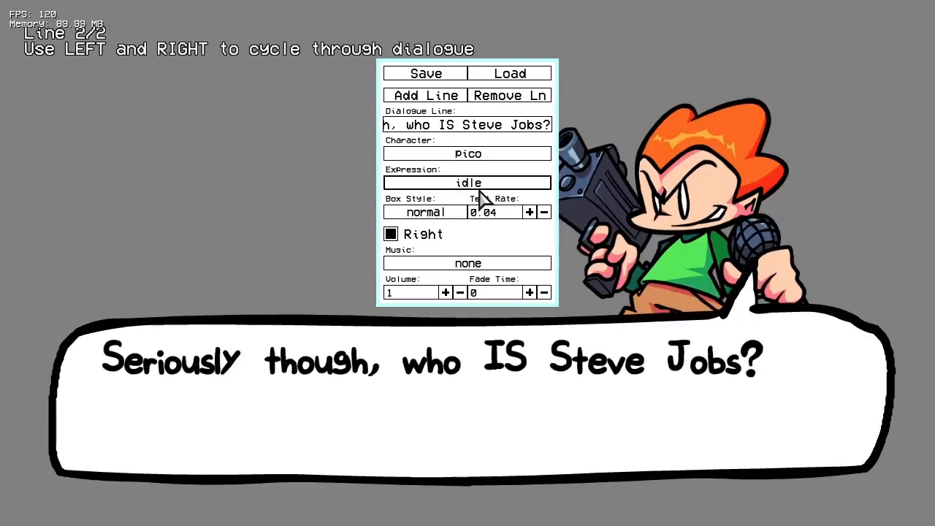
click(478, 187)
click(438, 234)
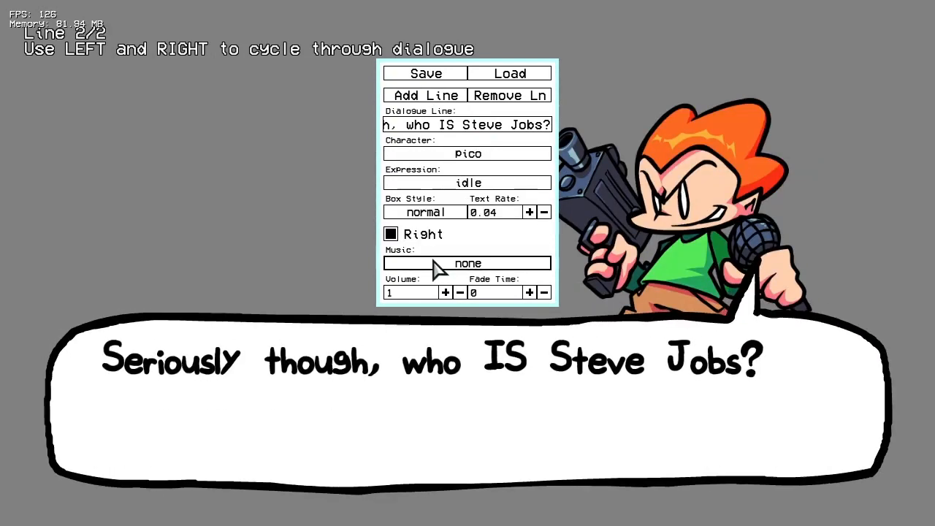
click(389, 234)
Step: Give the second line the left expression and replace its text with "I dunno, lol"
click(467, 184)
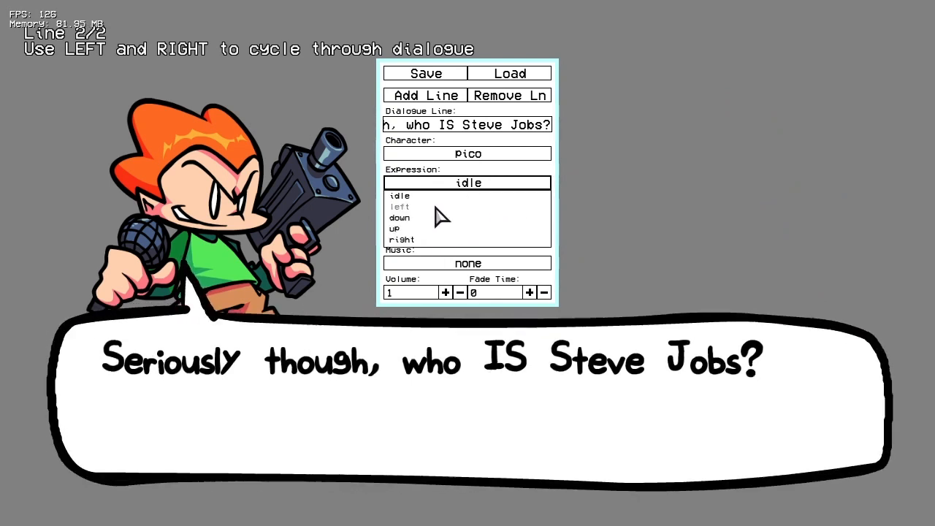
click(434, 207)
click(548, 127)
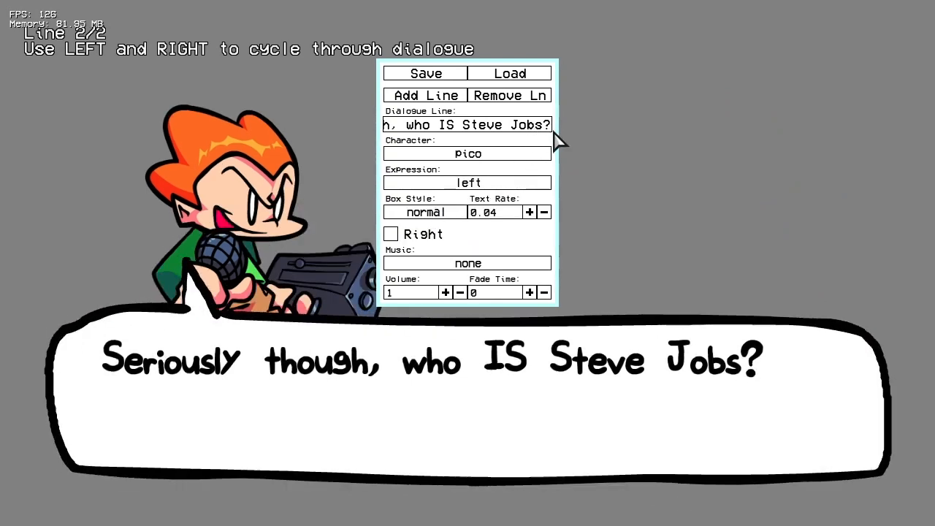
key(ctrl+a)
key(BackSpace)
text(I dunno, lol)
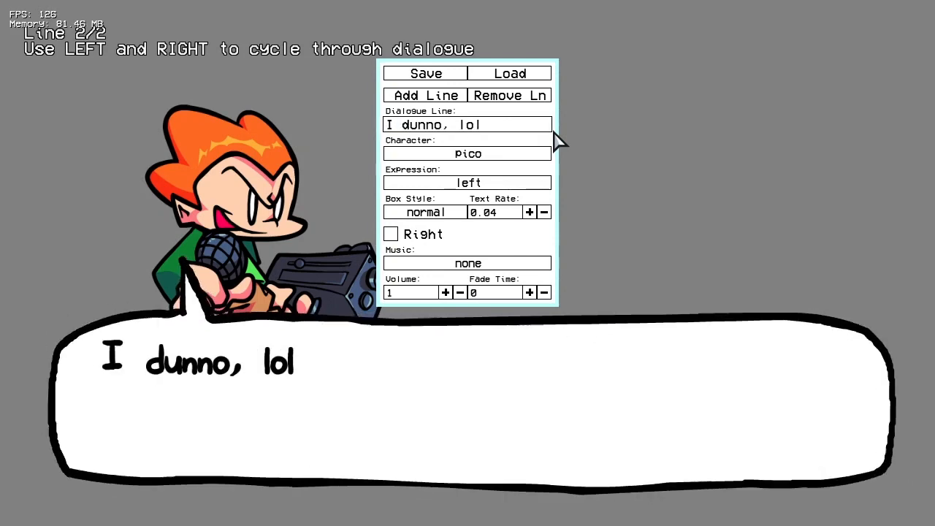
Step: Save this dialogue as dialogueEnd in the songs/week3/pico folder, and leave the game for File Explorer
click(428, 75)
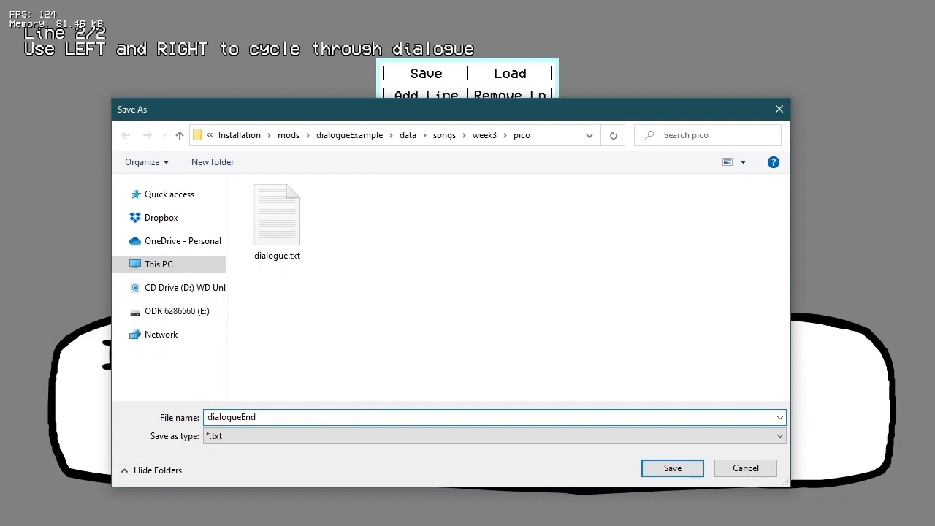
key(Return)
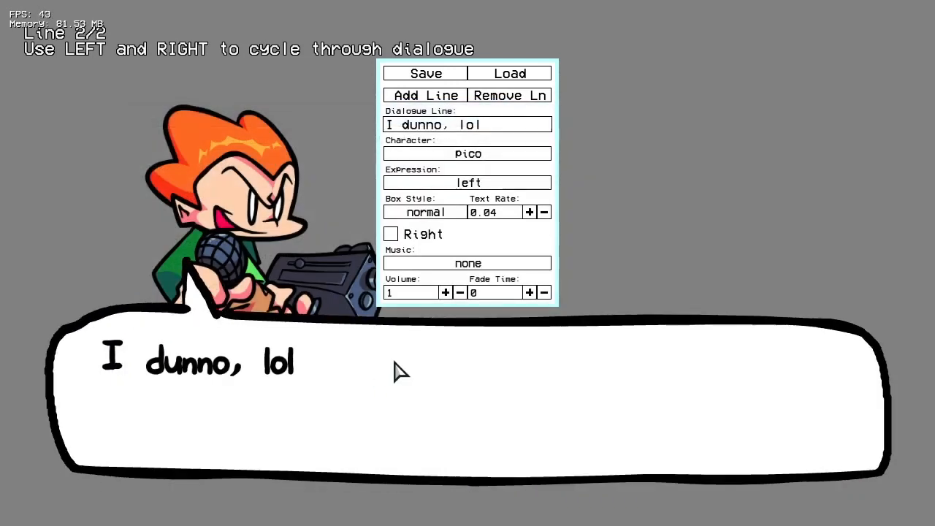
key(Escape)
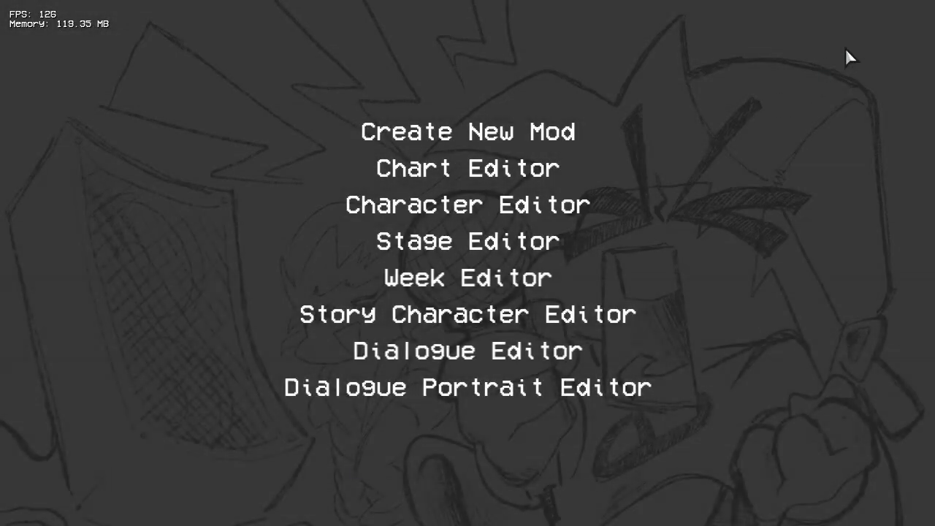
click(869, 1)
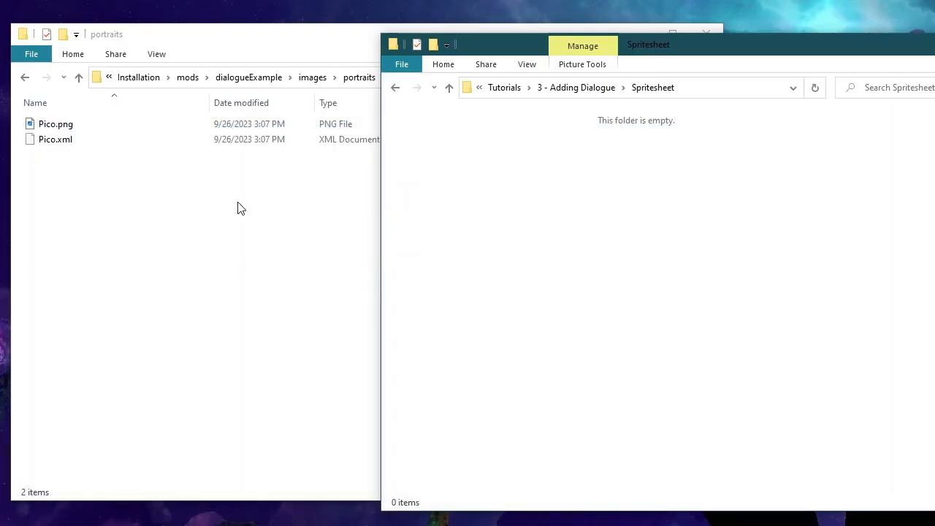
Step: Check the saved dialogue files in the dialogueExample mod's data/songs/week3/pico folder, and go back up to the week3 folder
click(249, 77)
click(135, 129)
double_click(133, 128)
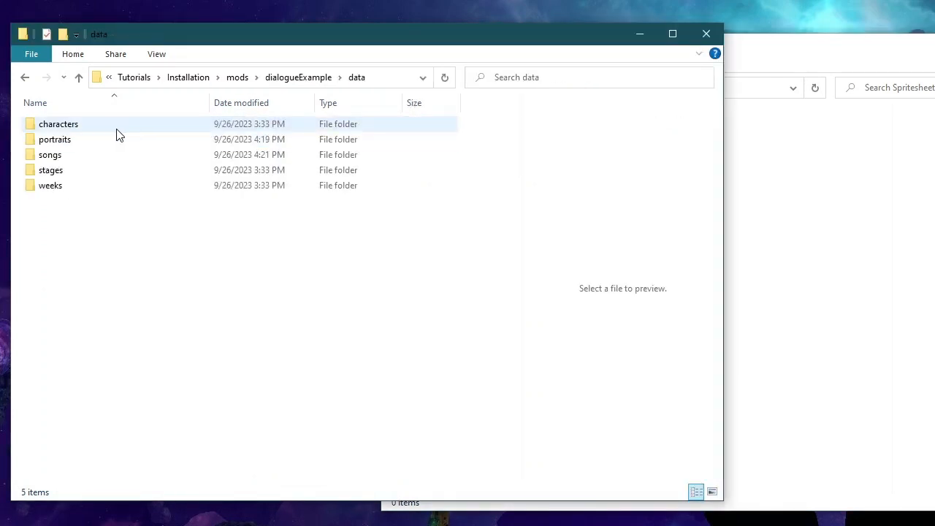
double_click(78, 155)
double_click(95, 130)
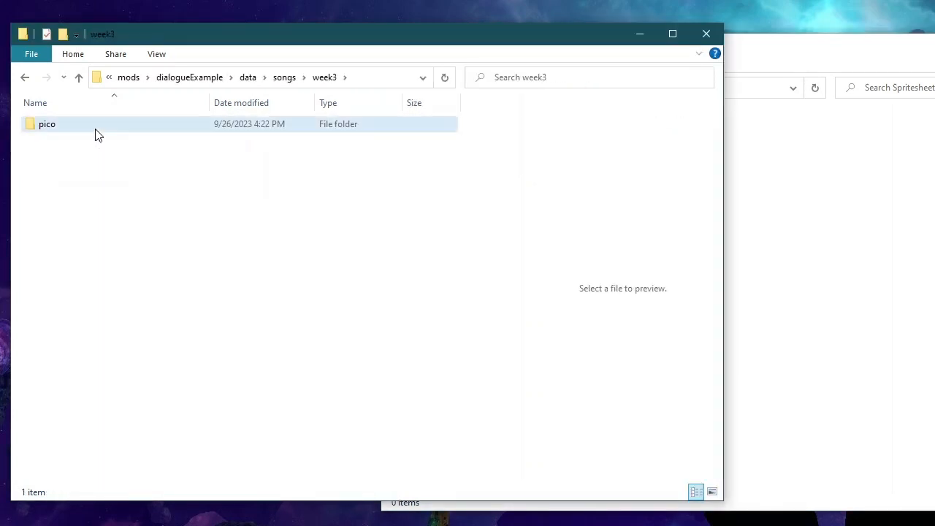
double_click(95, 129)
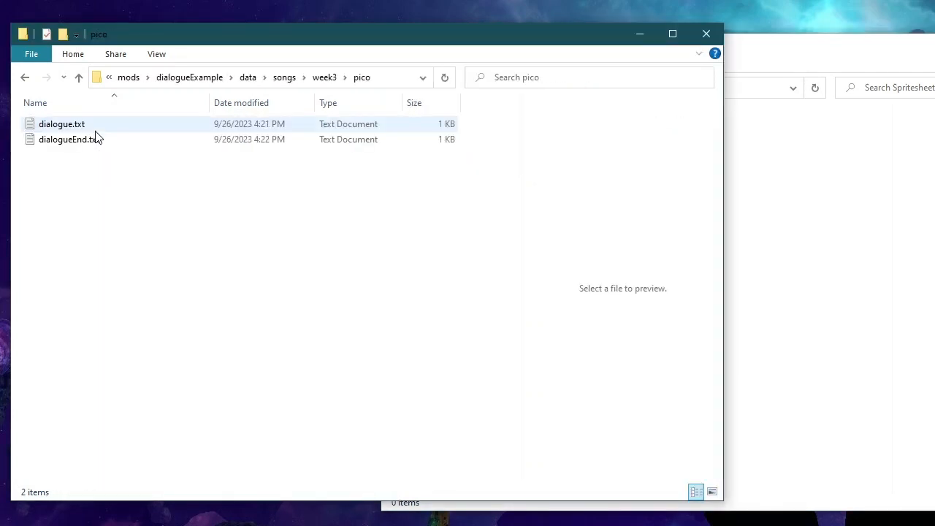
click(324, 79)
click(244, 296)
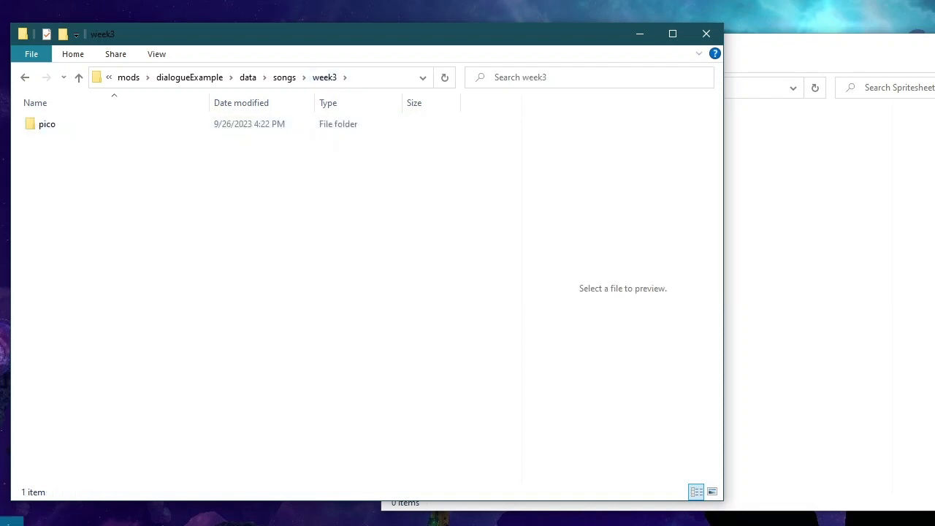
Step: Switch to the browser, open the raw version of GitHub's example dialogue.hscript, and start saving the page as a file
key(alt+Tab)
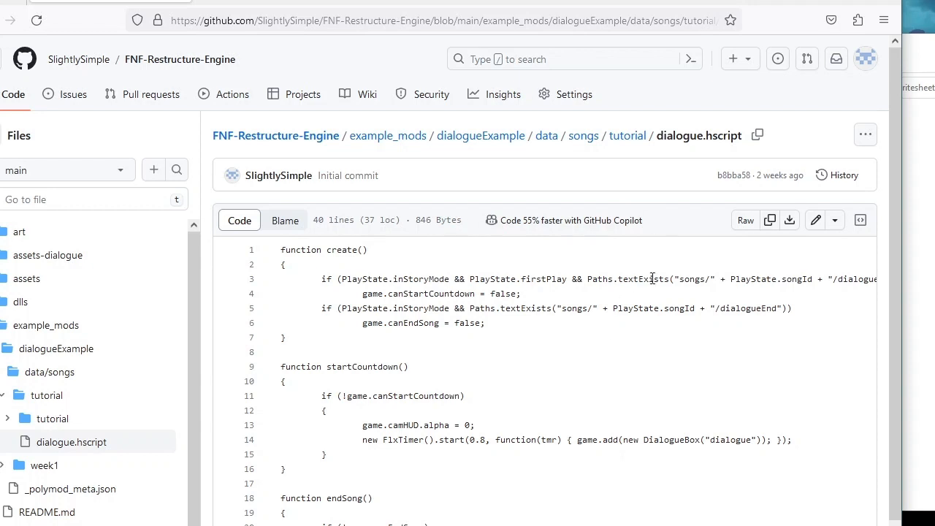
click(744, 225)
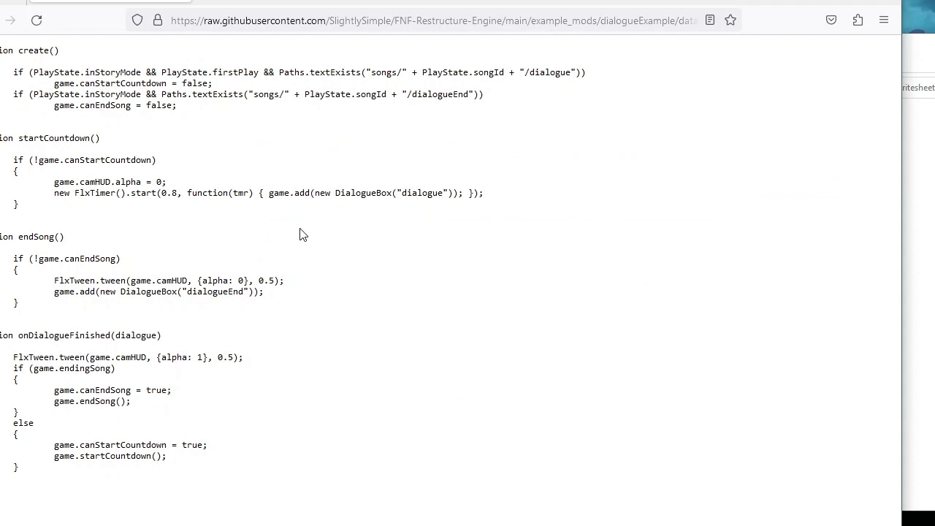
right_click(300, 232)
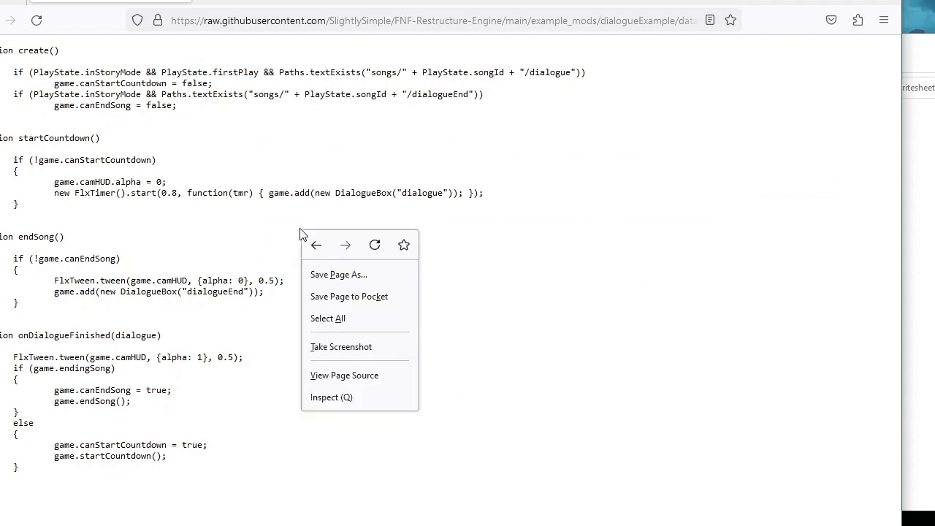
click(368, 274)
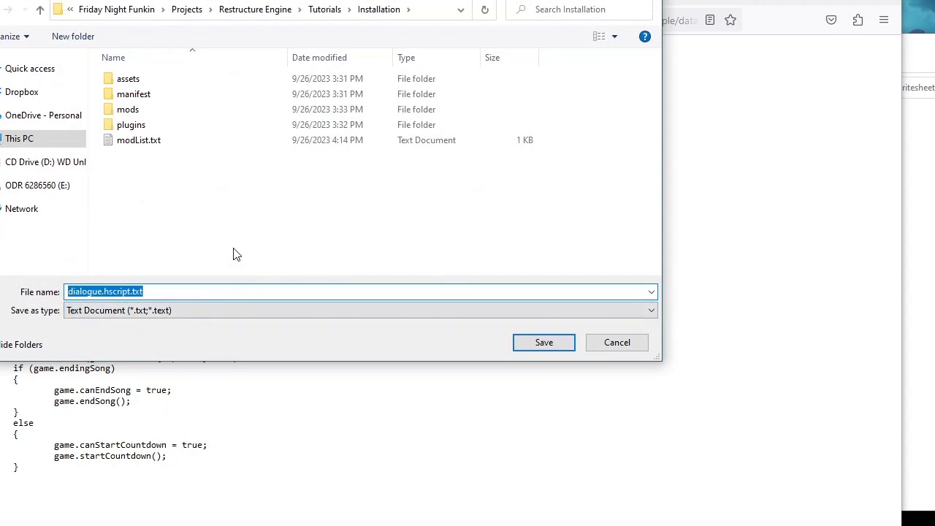
Step: Set the save location to the mods/dialogueExample/data/songs/week3 folder
double_click(208, 111)
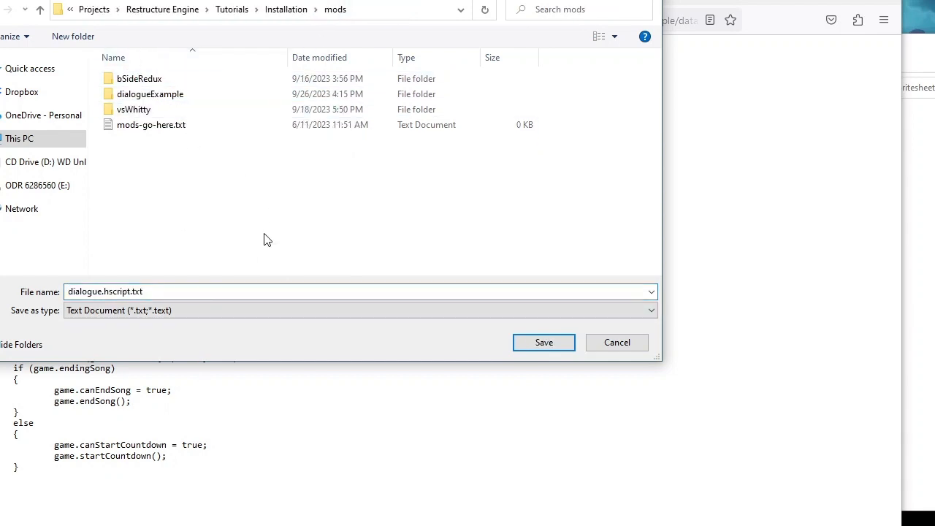
double_click(229, 103)
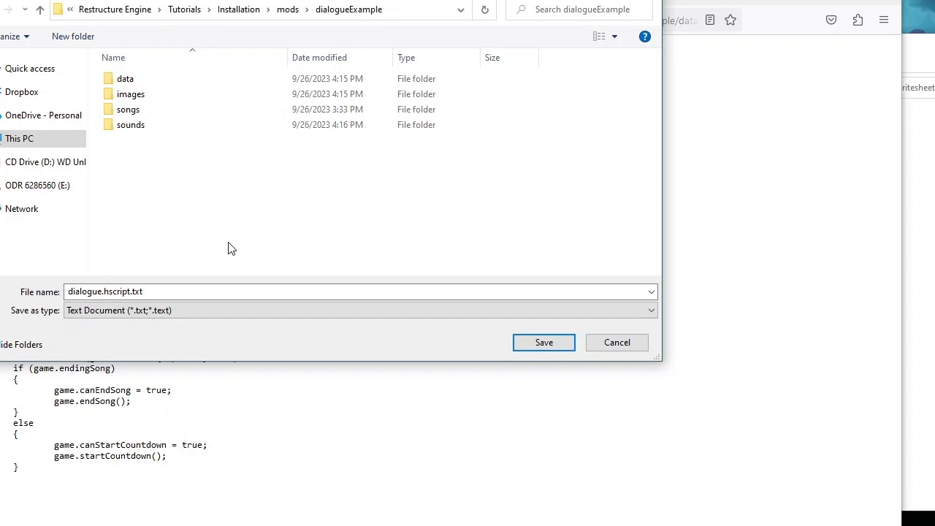
double_click(163, 79)
double_click(176, 110)
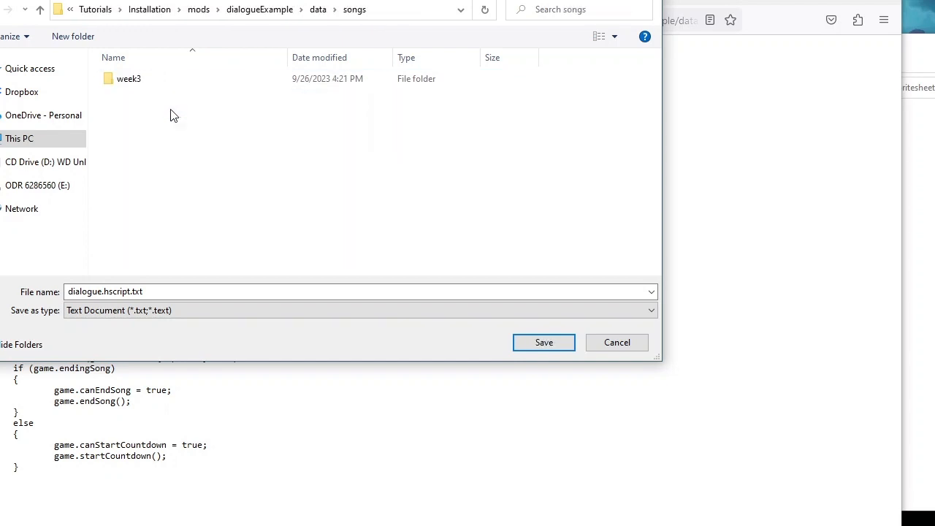
double_click(176, 86)
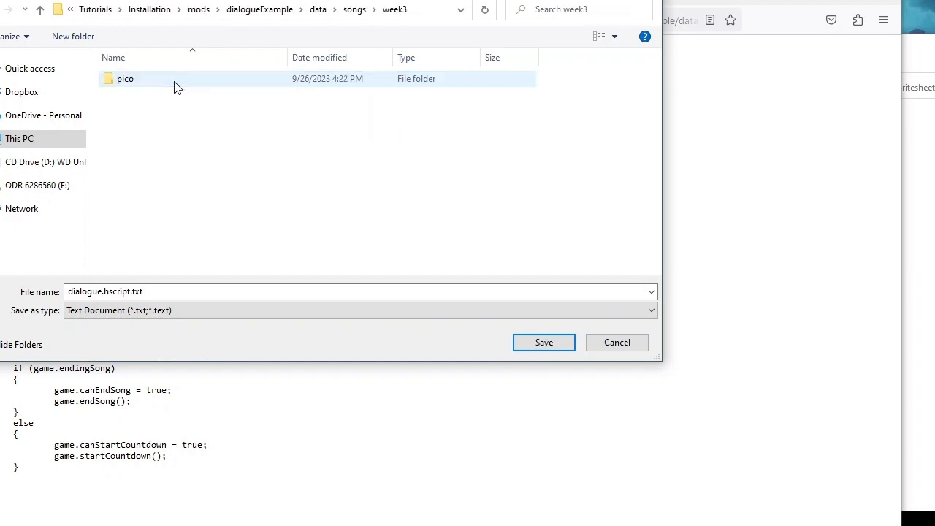
Step: Set the file type to All Files, remove the .txt extension from the name, and save the script as dialogue.hscript
click(180, 310)
click(159, 336)
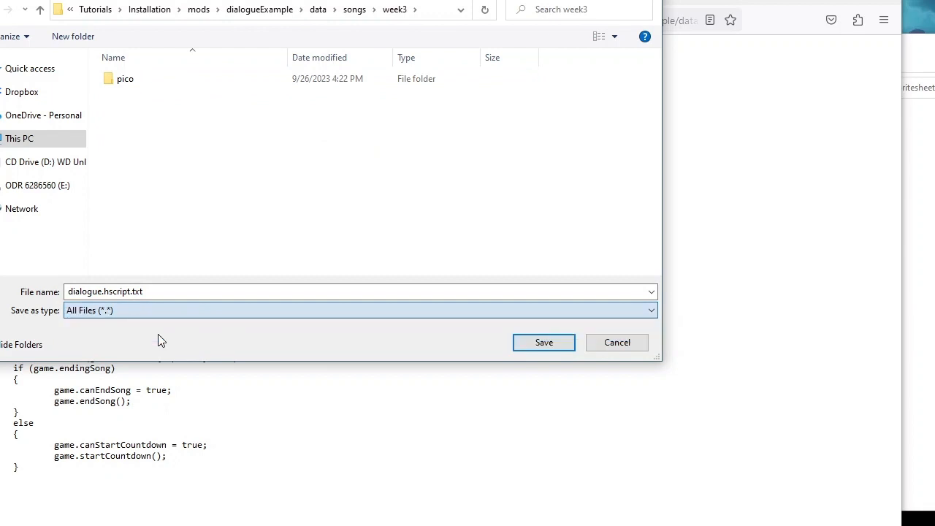
double_click(146, 291)
click(149, 292)
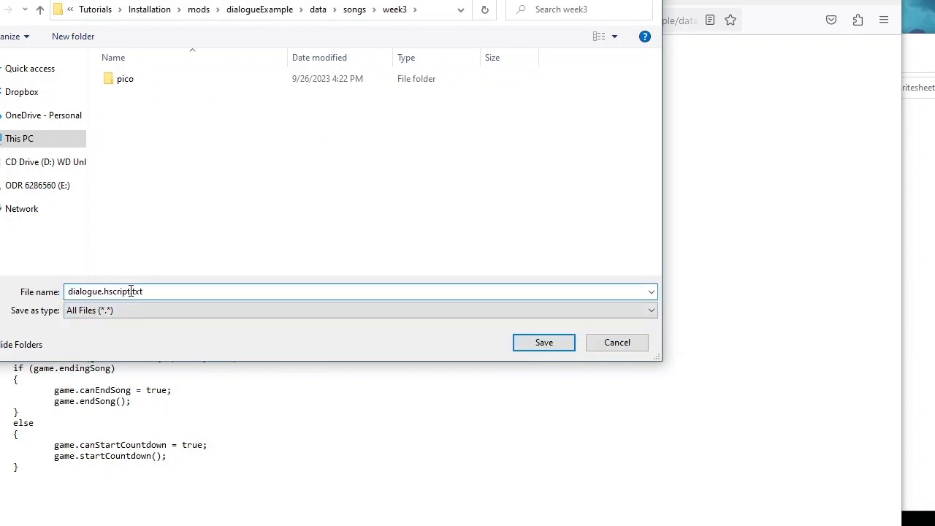
drag(132, 291, 217, 291)
click(155, 290)
drag(131, 291, 237, 288)
key(BackSpace)
click(524, 348)
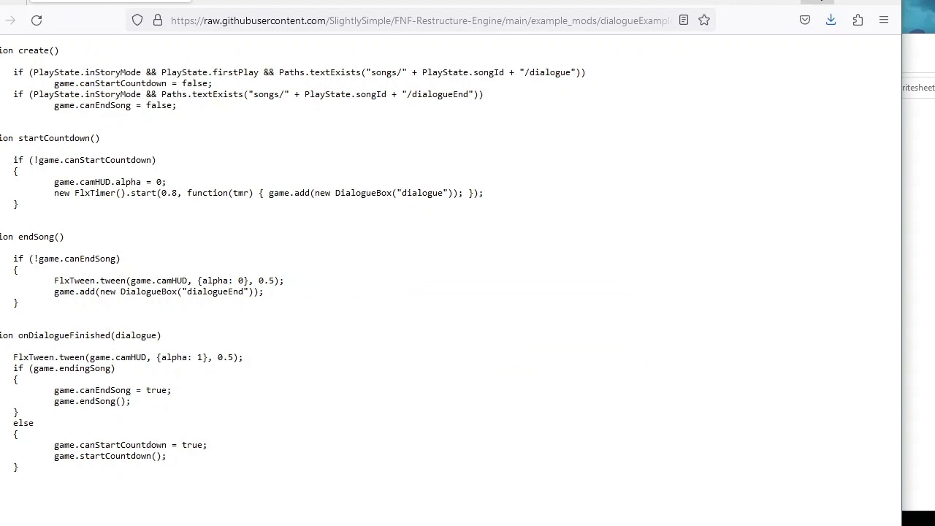
Step: Switch back to the game, leave the editor list, and start Week 3 in Story Mode on Hard difficulty
click(819, 1)
mouse_move(201, 301)
mouse_down()
mouse_move(168, 159)
mouse_move(196, 296)
mouse_up()
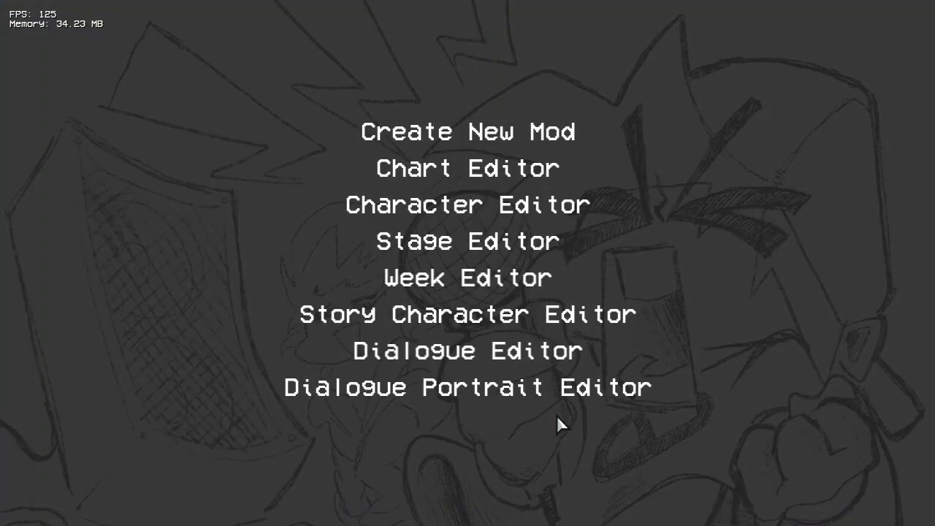
key(Escape)
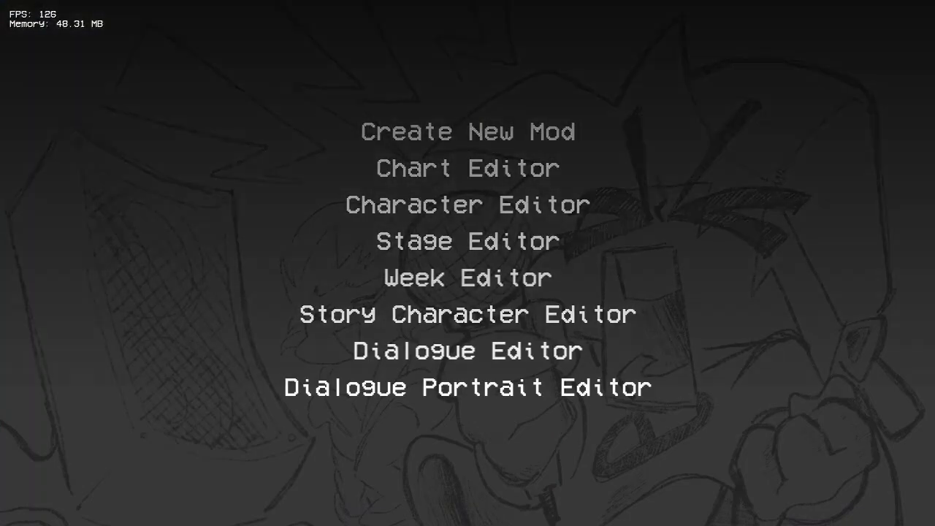
key(Return)
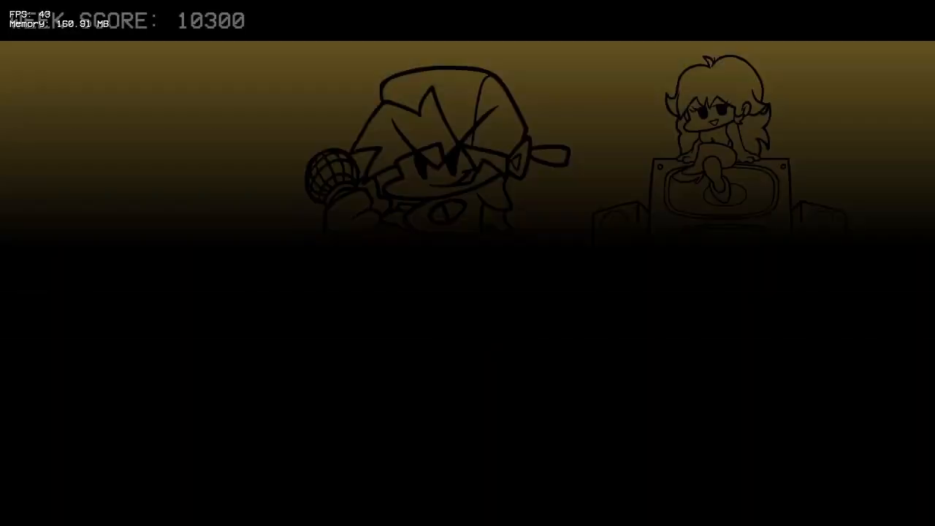
key(Down)
key(Down)
key(Down)
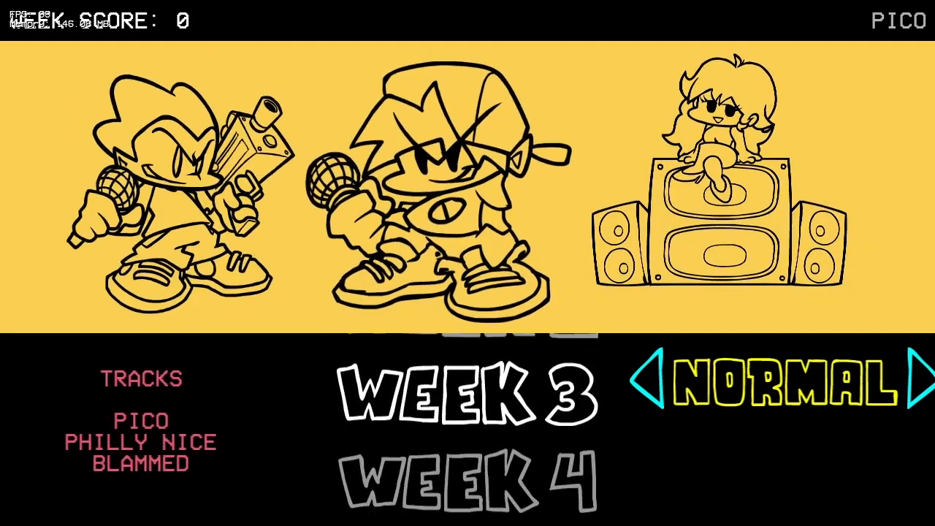
key(Right)
key(Return)
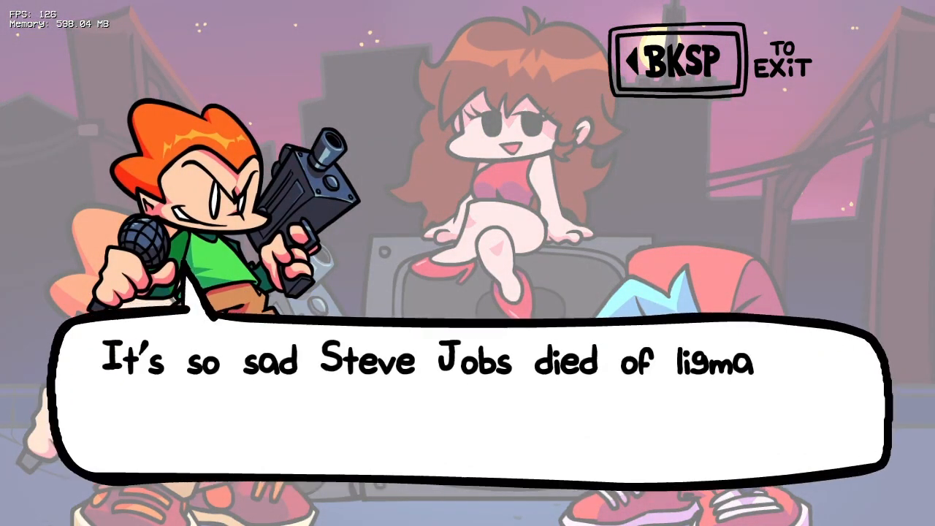
Step: Test the pico song's opening and ending dialogues by advancing through all their lines
key(Return)
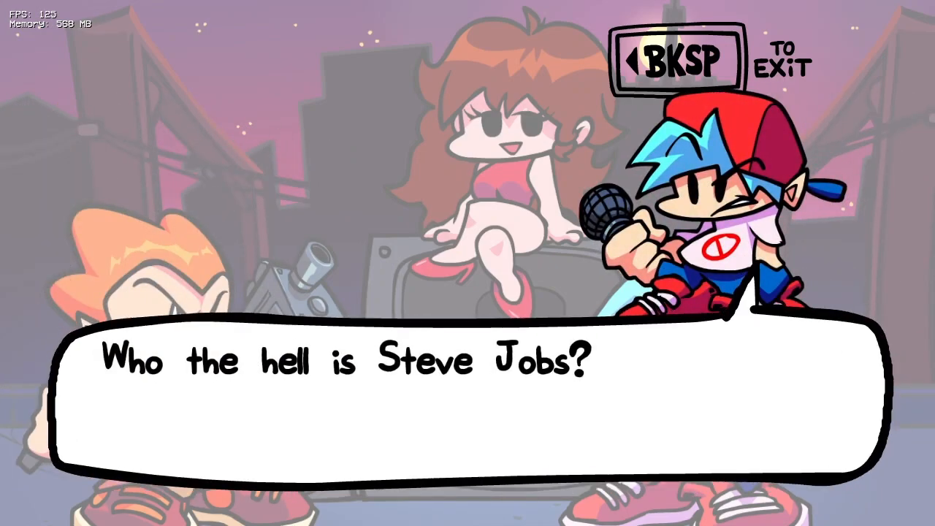
key(Return)
key(Return)
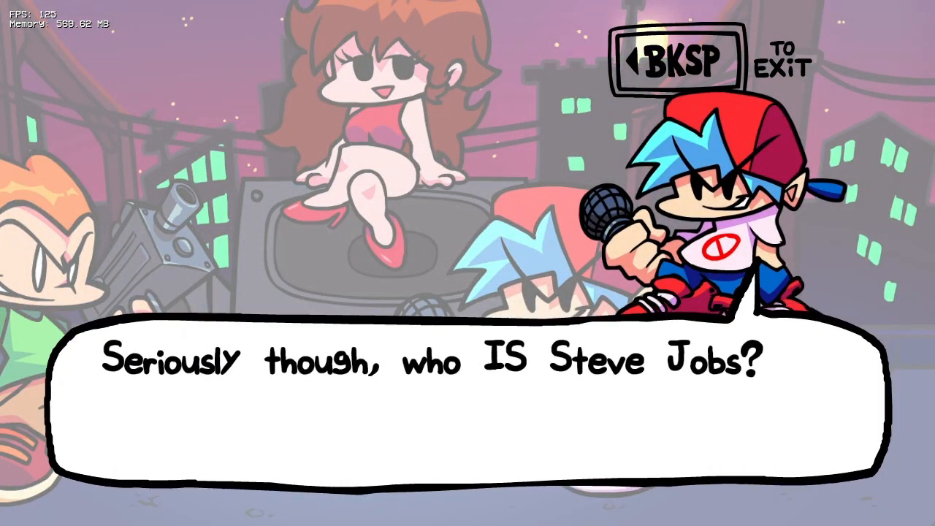
key(Return)
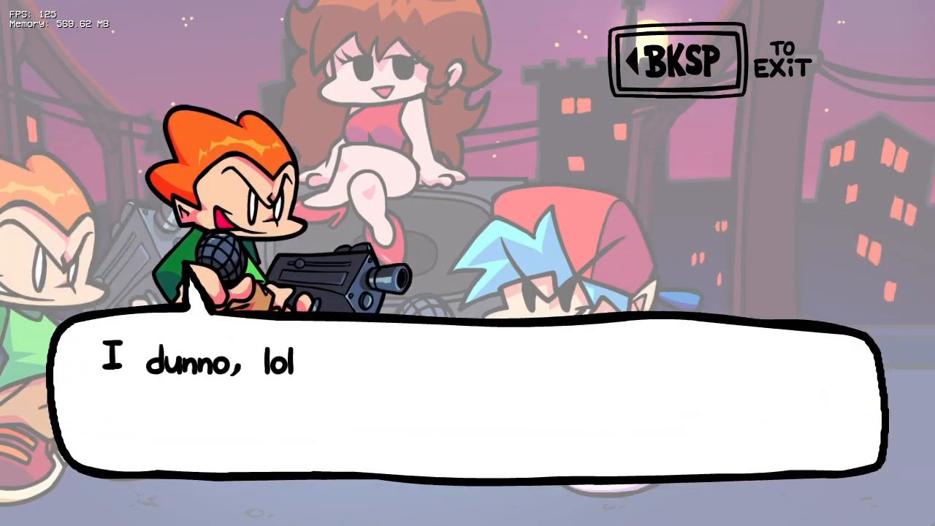
key(Return)
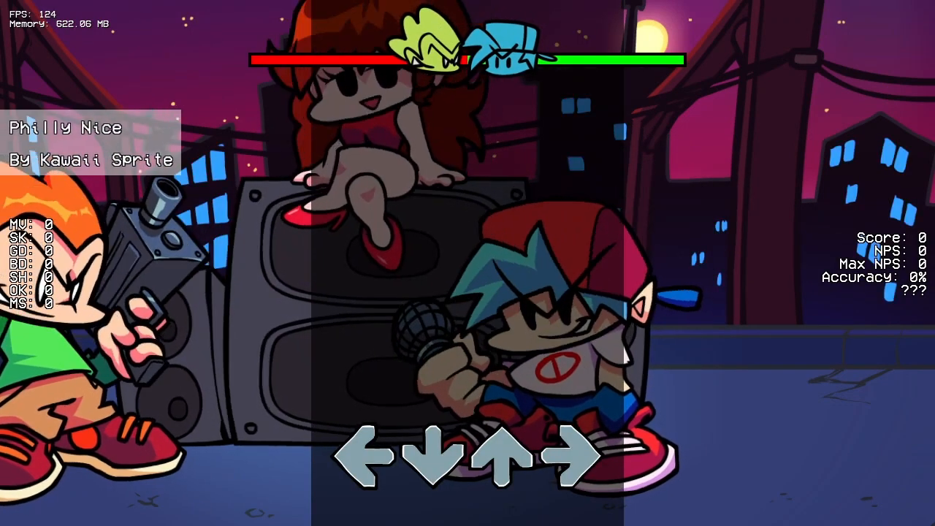
Step: Pause the Philly Nice song and exit to the Story Mode menu
key(Return)
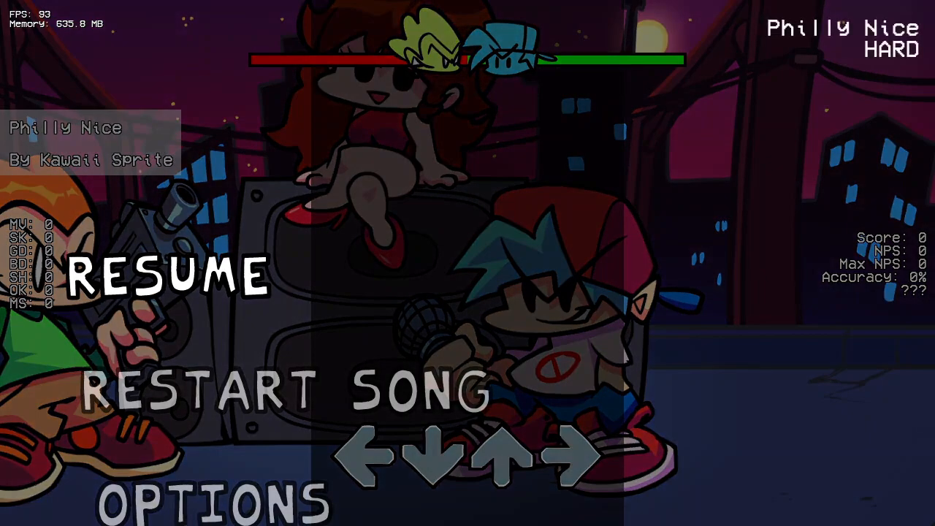
key(Up)
key(Return)
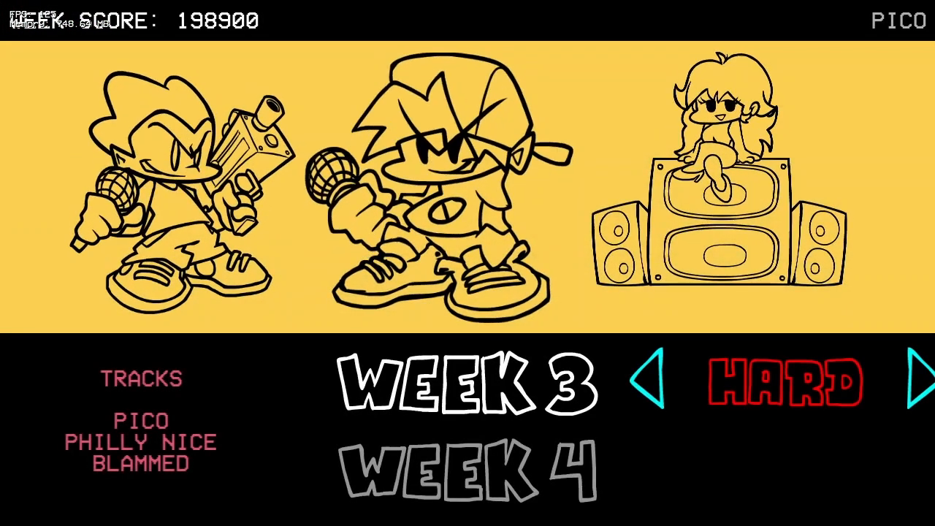
key(Return)
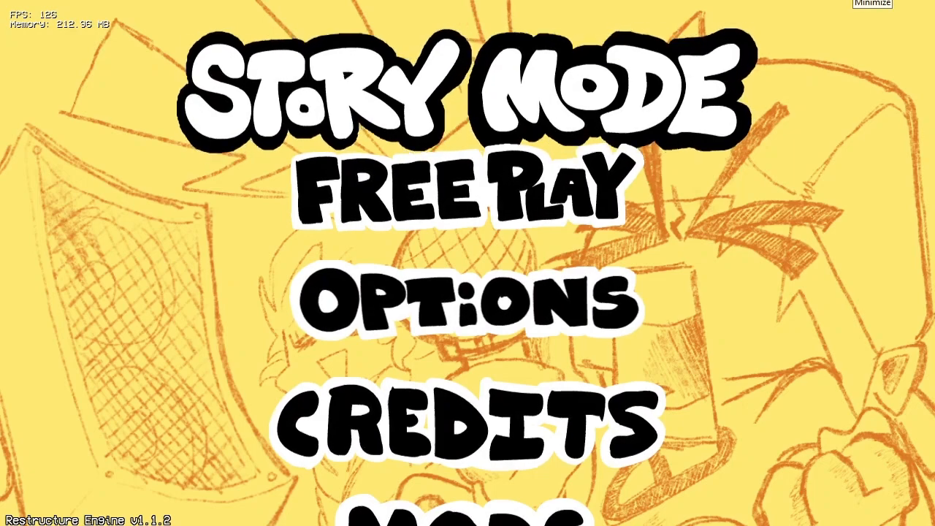
Step: Switch to File Explorer to review the dialogue files in week3's pico folder, return to week3, and bring the game back
click(853, 0)
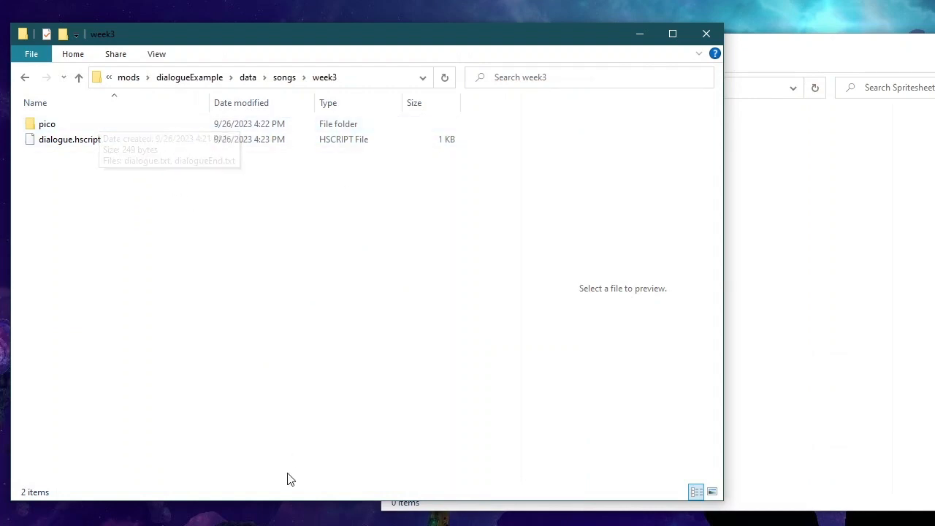
double_click(142, 125)
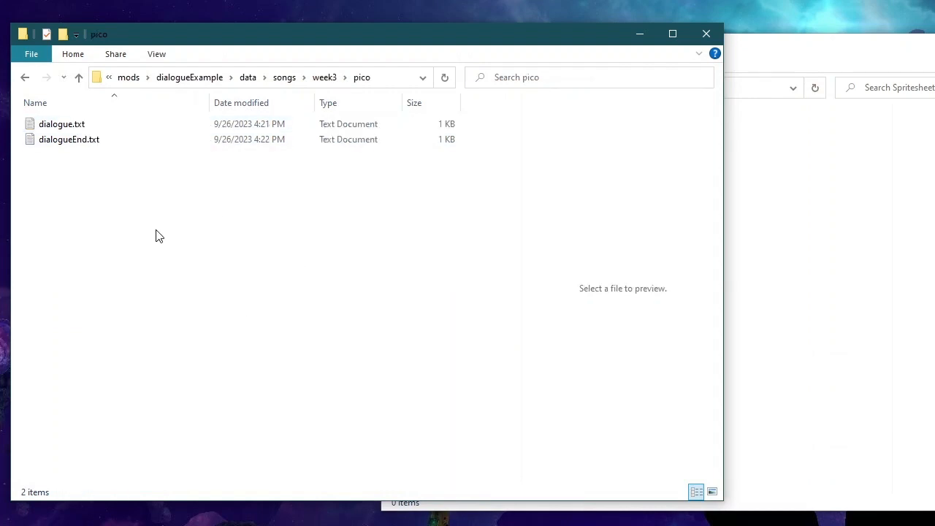
drag(180, 286, 249, 276)
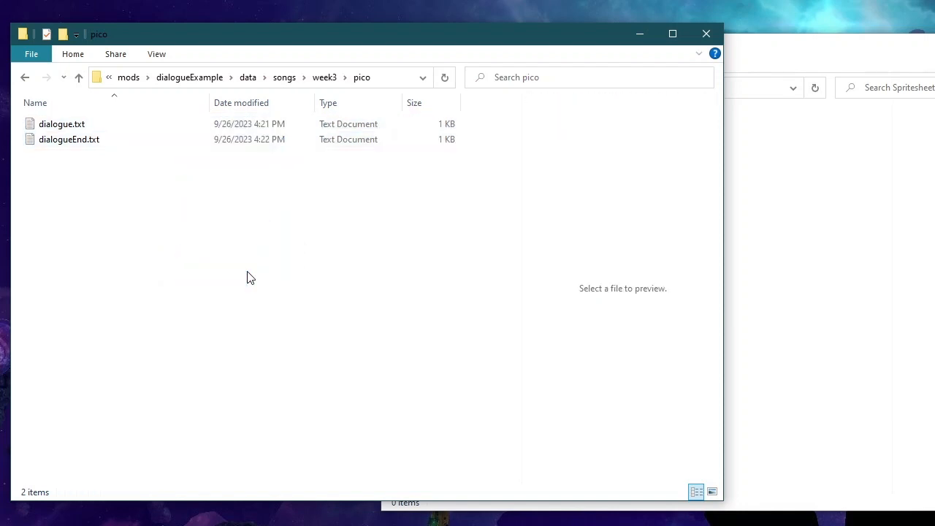
click(326, 77)
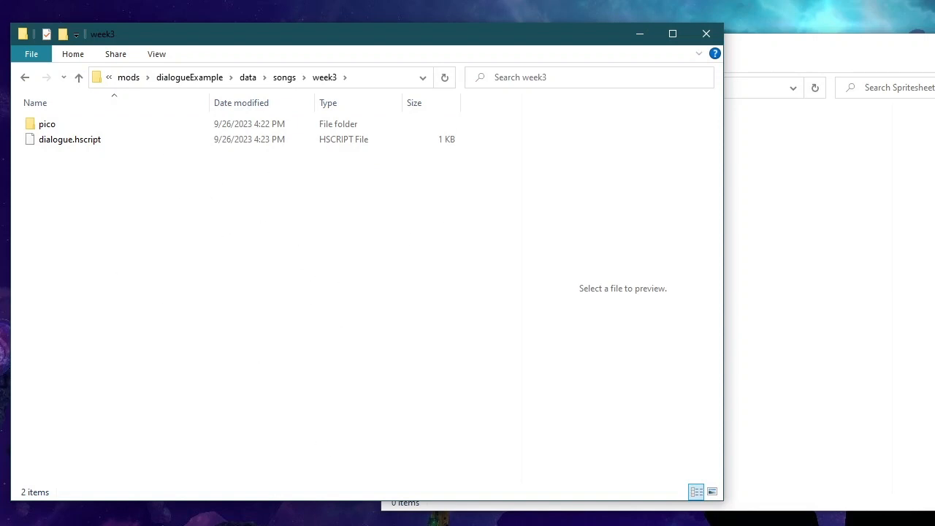
click(59, 523)
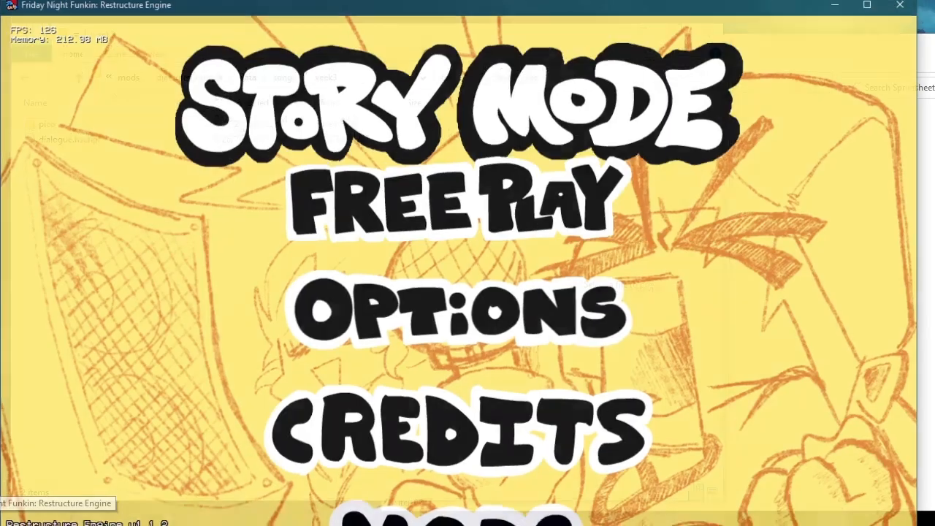